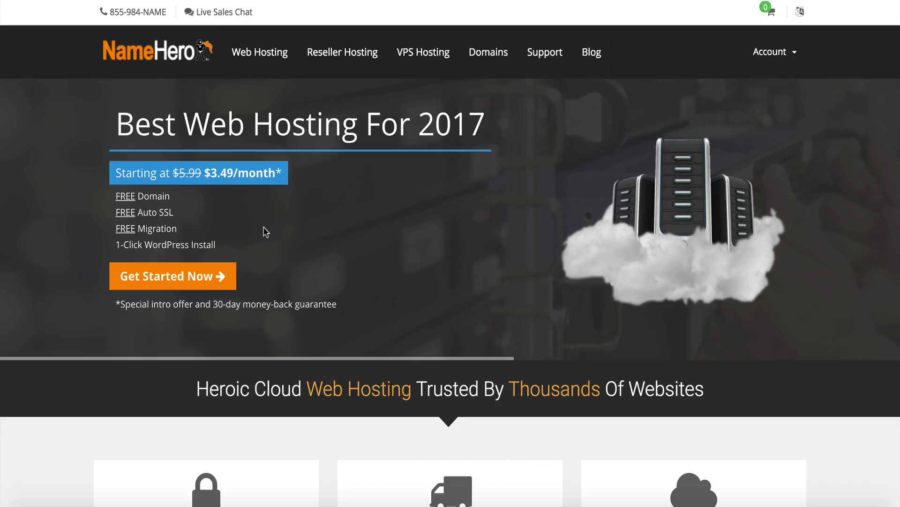
# Scroll to NameHero's reseller pricing cards and review the $19.95 Corporate plan's features
pyautogui.click(353, 56)
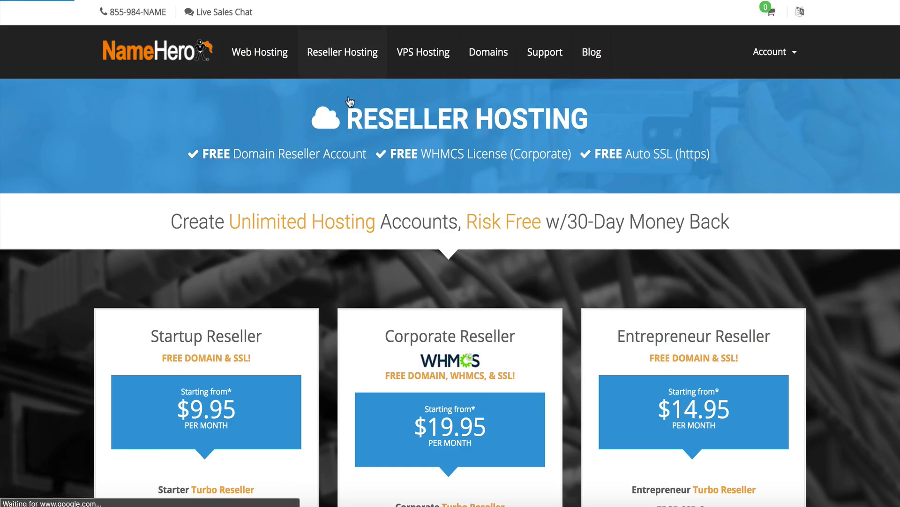
pyautogui.scroll(-3, 262, 336)
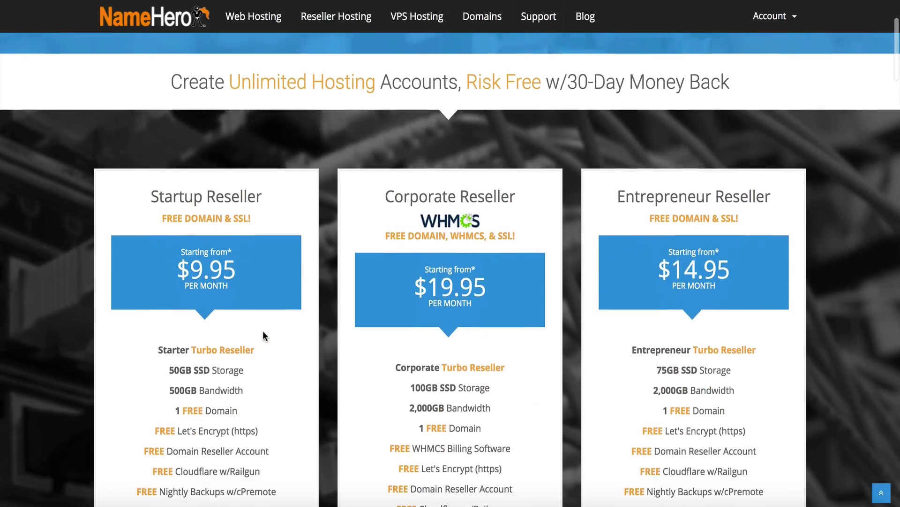
pyautogui.scroll(-3, 264, 334)
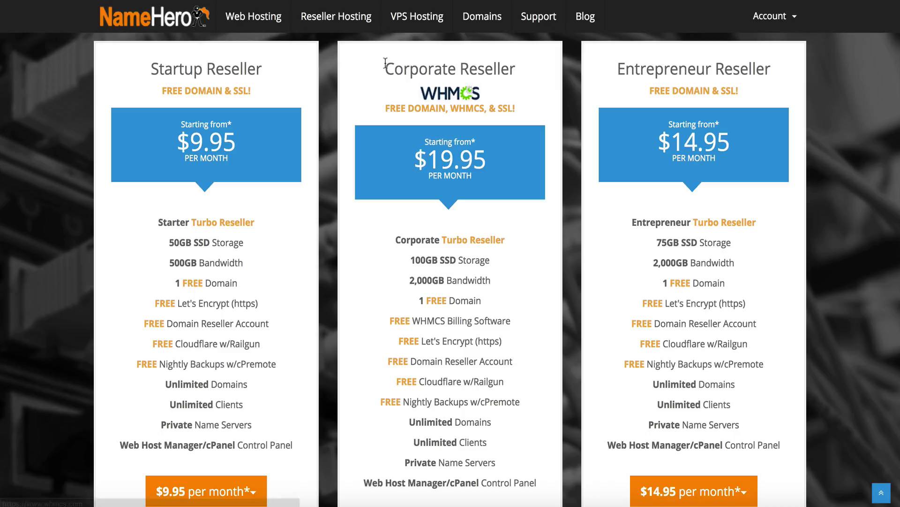
pyautogui.moveTo(386, 68); pyautogui.dragTo(479, 66)
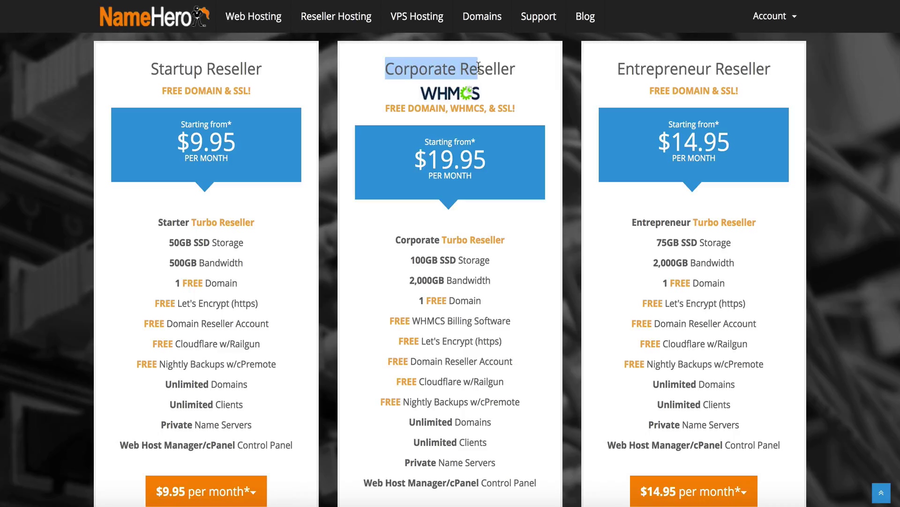
pyautogui.click(414, 221)
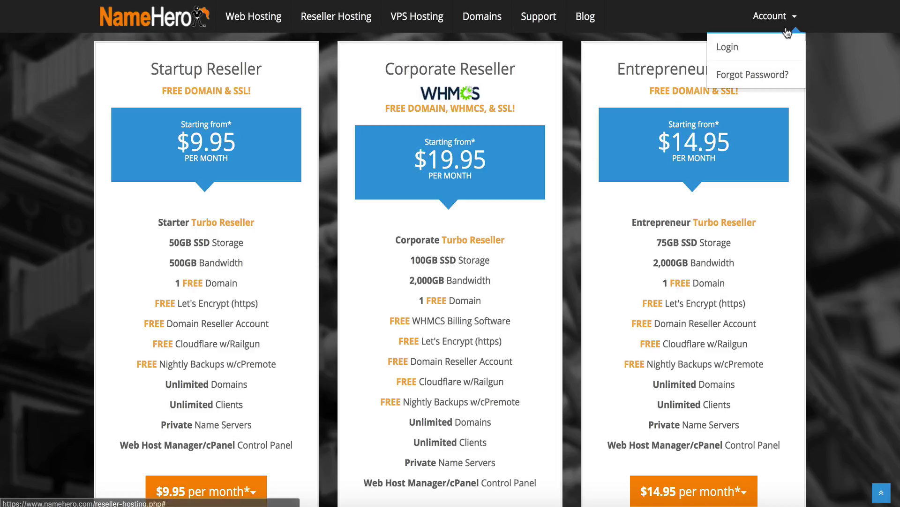
# Sign in to the NameHero Client Area with the account e-mail and password
pyautogui.click(756, 21)
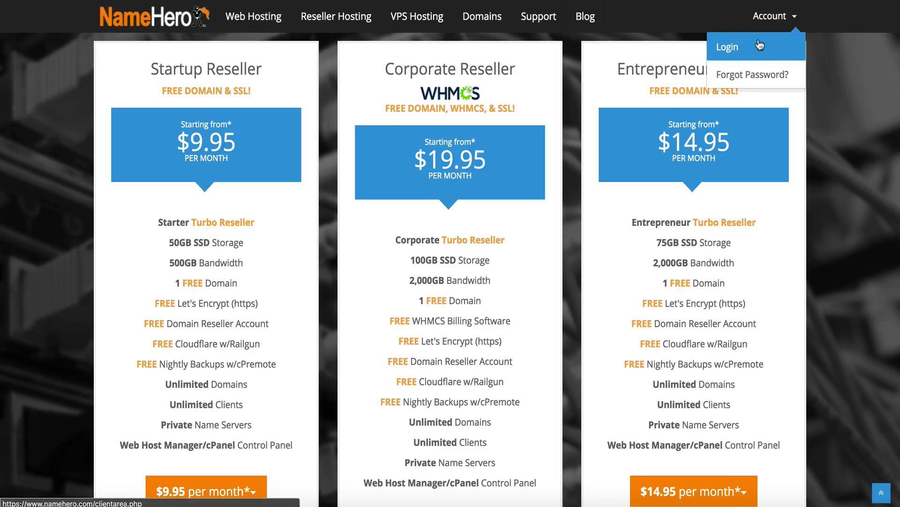
pyautogui.click(746, 47)
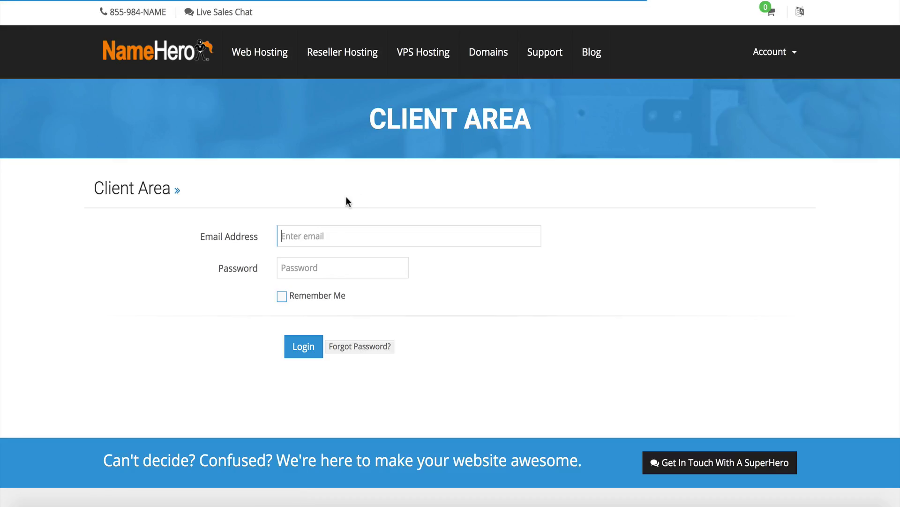
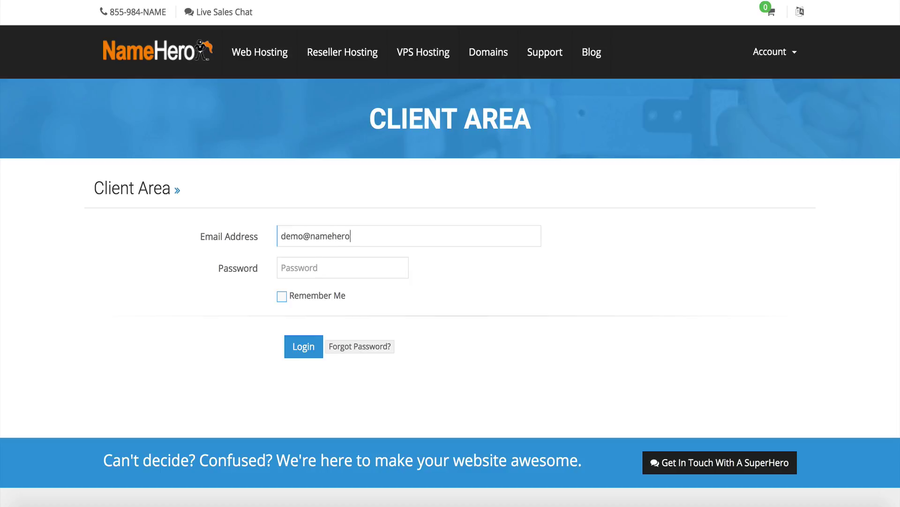
pyautogui.press('Tab')
pyautogui.write('password12')
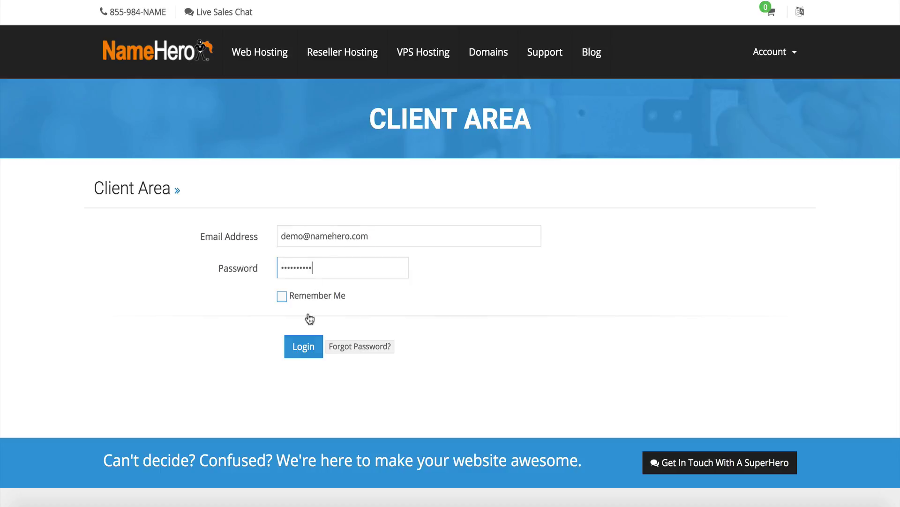
pyautogui.click(288, 365)
pyautogui.click(294, 355)
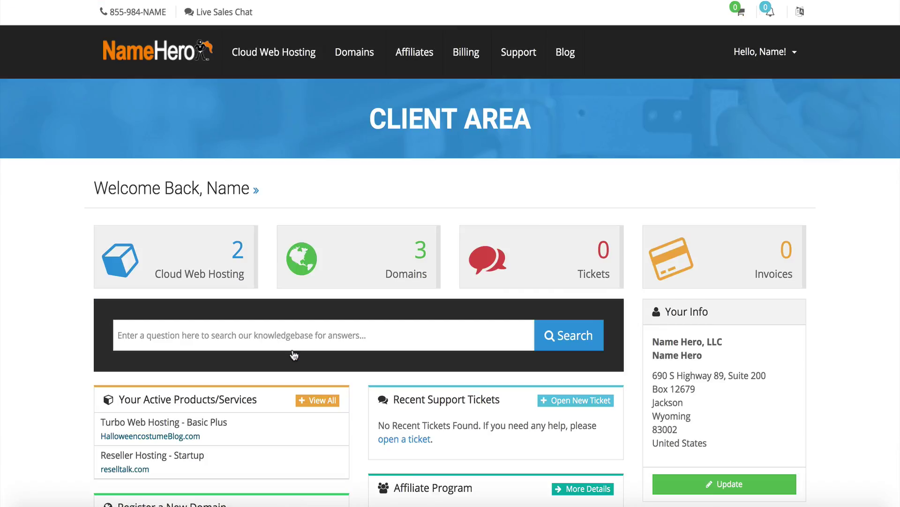
# Open the Startup reseller product and select its server name and nameserver details
pyautogui.click(212, 271)
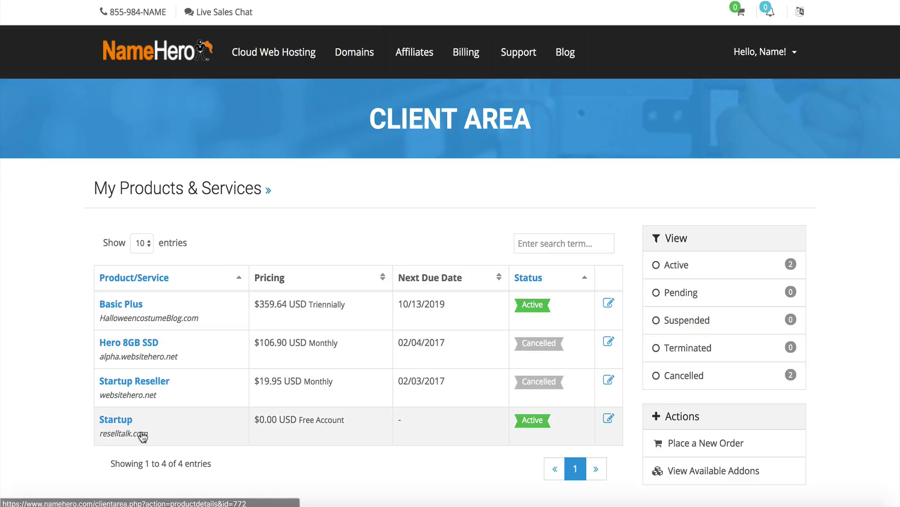
pyautogui.click(122, 421)
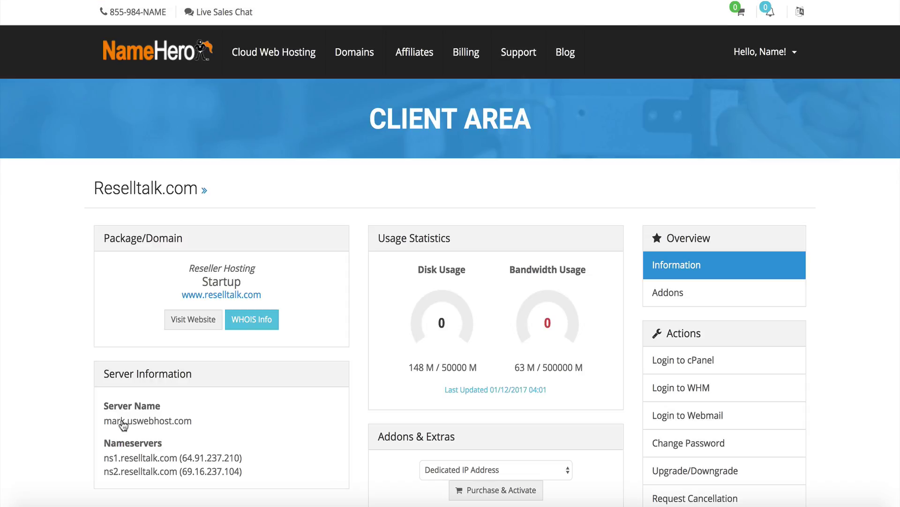
pyautogui.moveTo(110, 367); pyautogui.dragTo(113, 388)
pyautogui.click(244, 469)
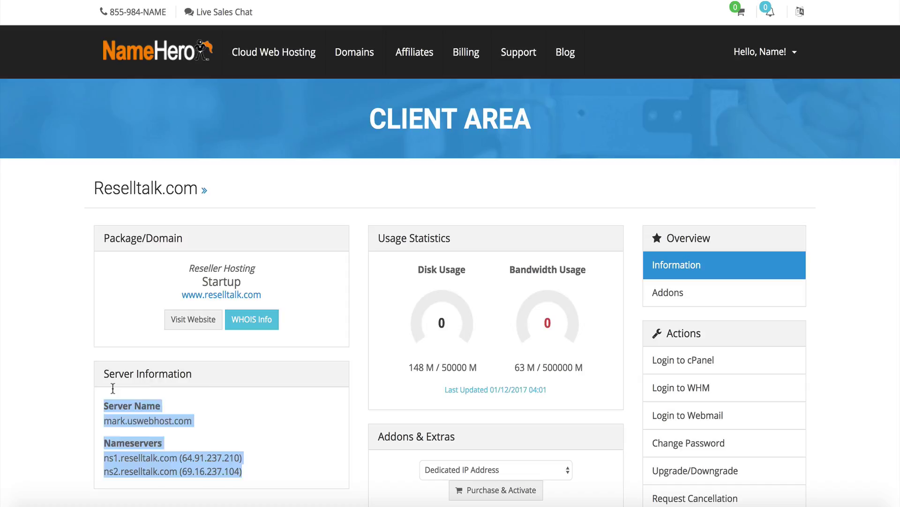
pyautogui.click(112, 388)
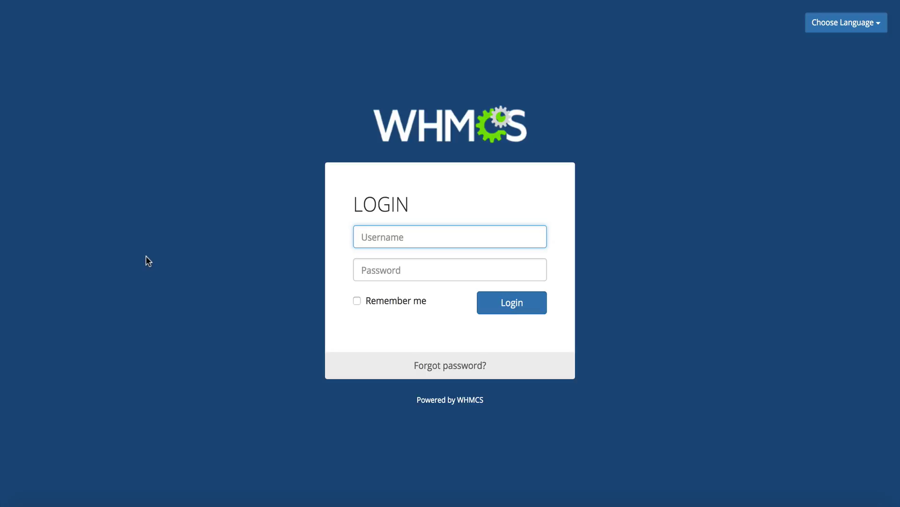
# Log in to the WHMCS admin area as admin with the admin password
pyautogui.write('admin')
pyautogui.press('Tab')
pyautogui.write('••••••••••')
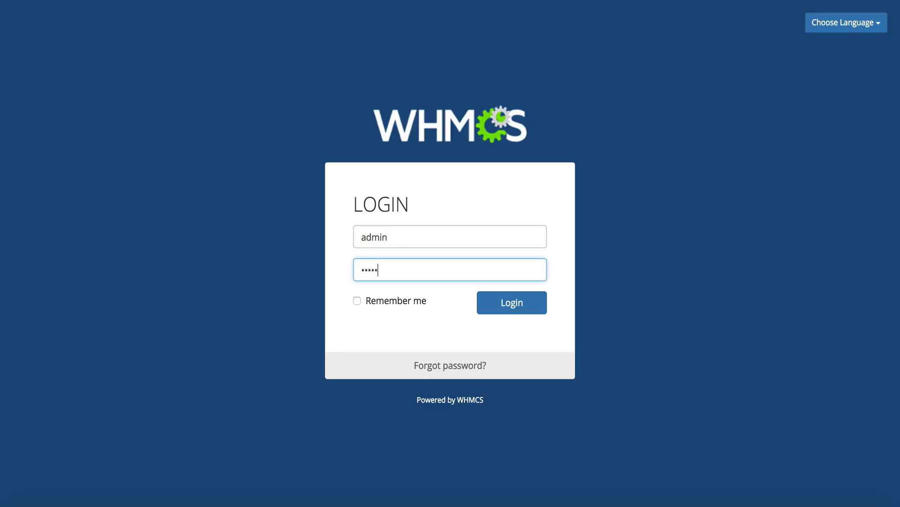
pyautogui.click(480, 311)
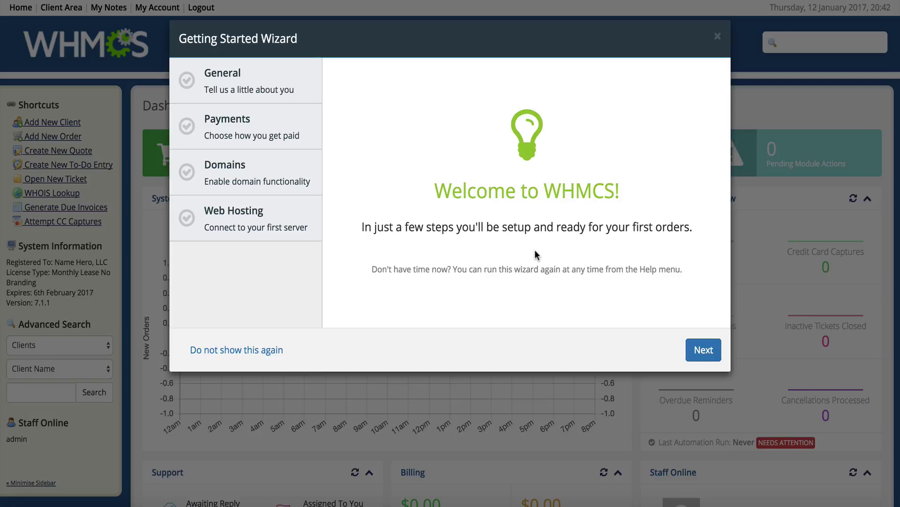
# Start the Getting Started Wizard and accept the General business details
pyautogui.click(711, 355)
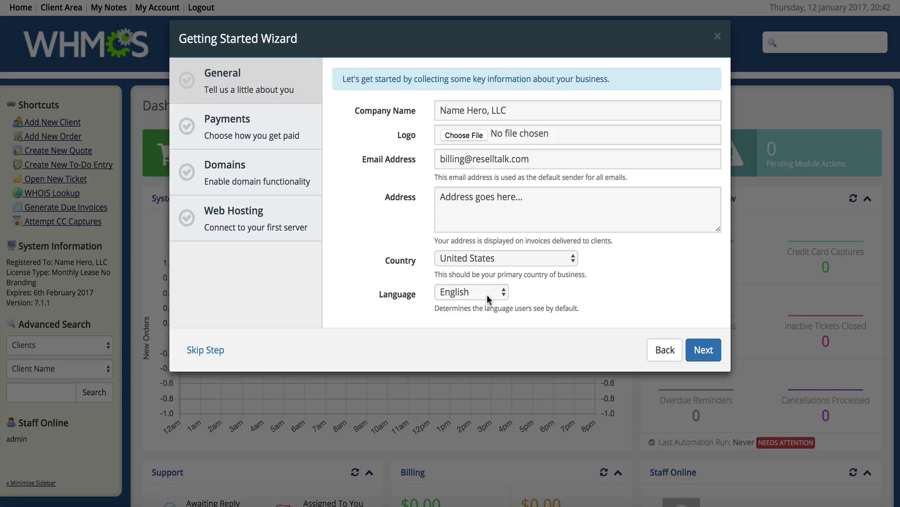
pyautogui.click(699, 350)
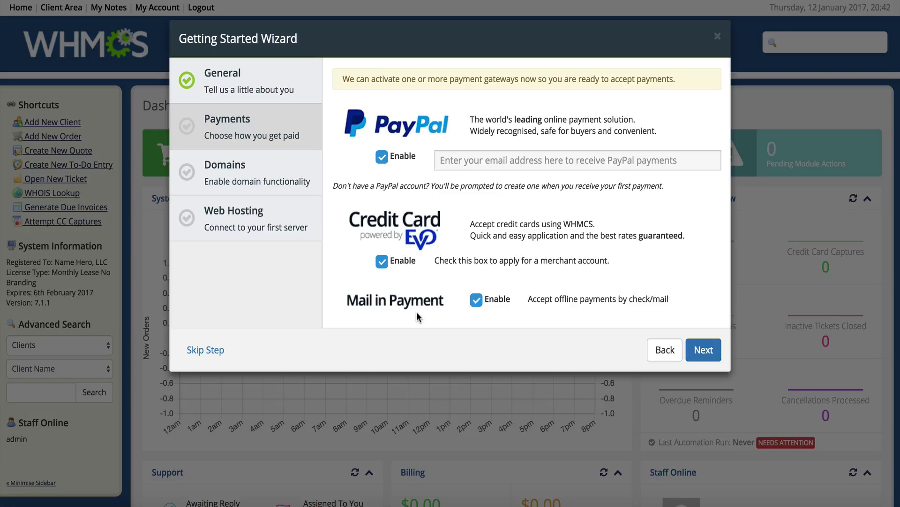
# Disable PayPal, Credit Card and Mail in Payment in the wizard's Payments step
pyautogui.click(382, 157)
pyautogui.click(382, 262)
pyautogui.click(475, 299)
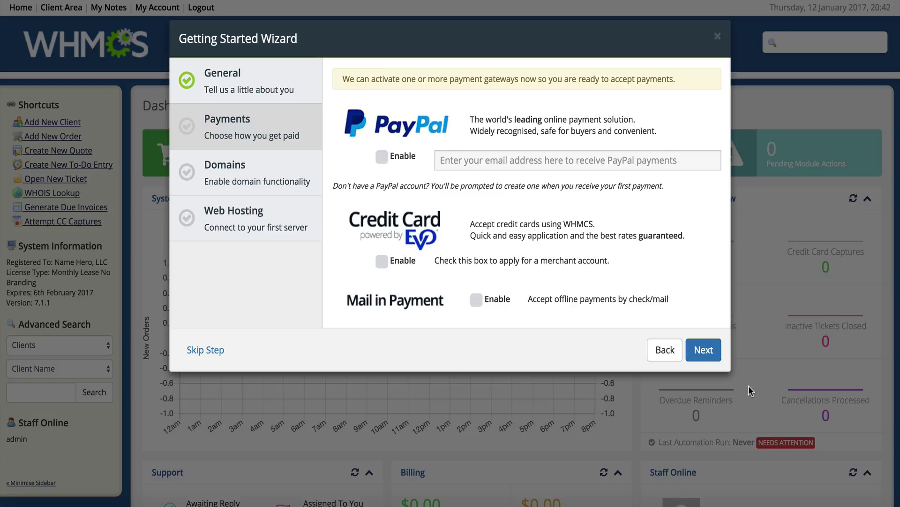
pyautogui.click(713, 357)
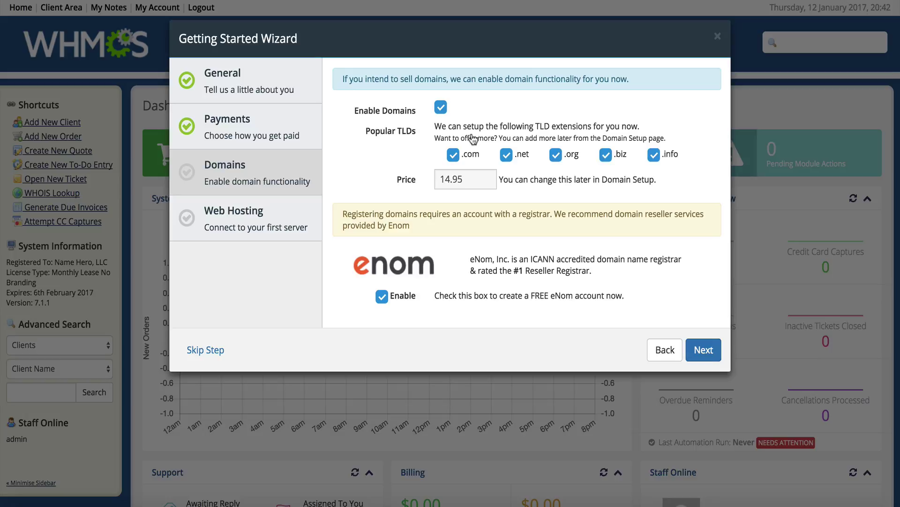
# Disable domain selling and decline the free eNom account
pyautogui.click(440, 107)
pyautogui.click(381, 296)
pyautogui.click(698, 360)
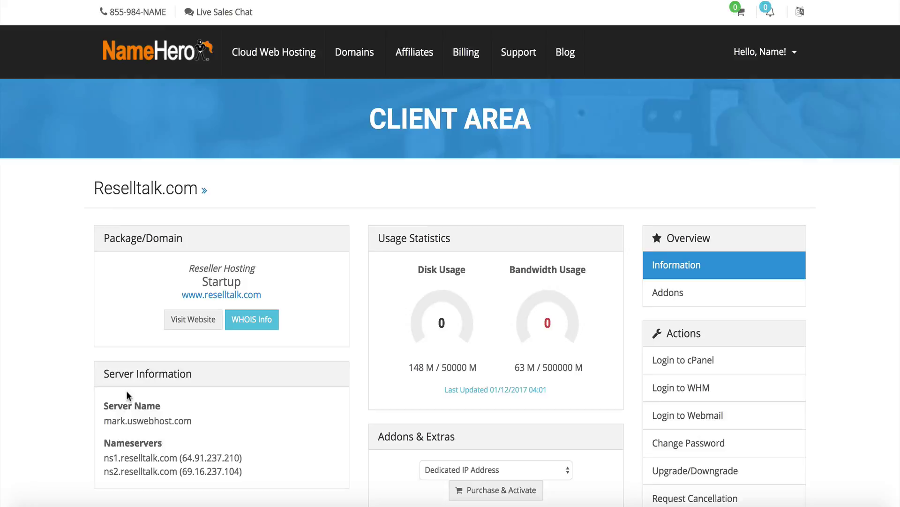
# Select the server name mark.uswebhost.com in the Reselltalk.com server information
pyautogui.scroll(-2, 126, 393)
pyautogui.moveTo(107, 357); pyautogui.dragTo(190, 357)
pyautogui.hotkey('ctrl', 'c')
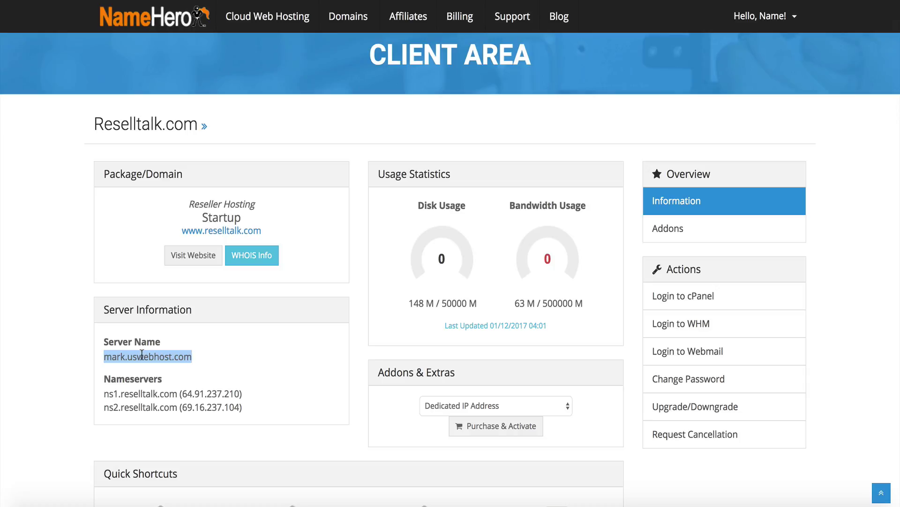
pyautogui.moveTo(128, 359); pyautogui.dragTo(195, 351)
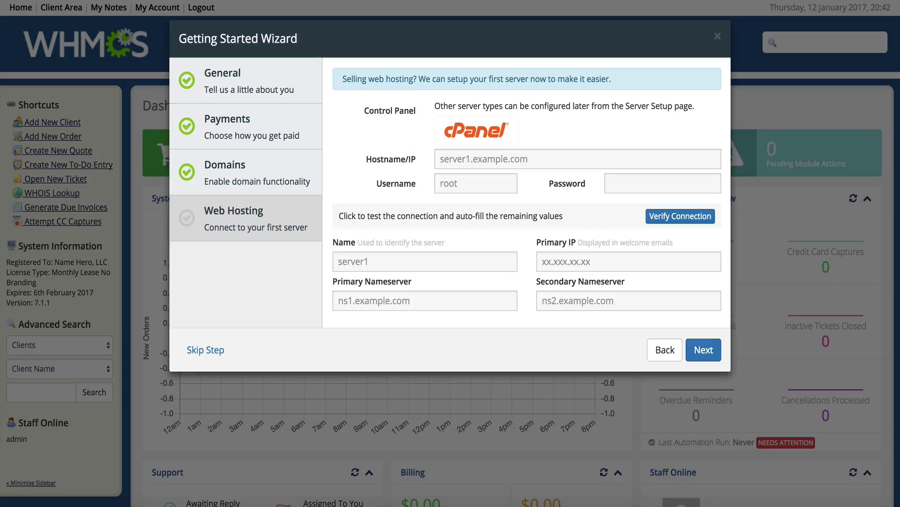
# Paste mark.uswebhost.com into the wizard's Hostname/IP field
pyautogui.click(468, 157)
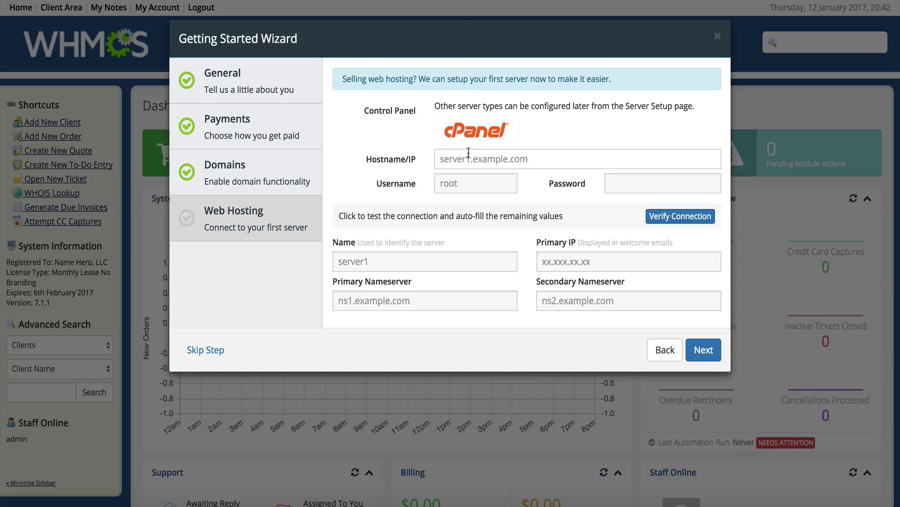
pyautogui.hotkey('ctrl', 'v')
pyautogui.moveTo(369, 160); pyautogui.dragTo(469, 159)
pyautogui.click(530, 160)
pyautogui.click(454, 189)
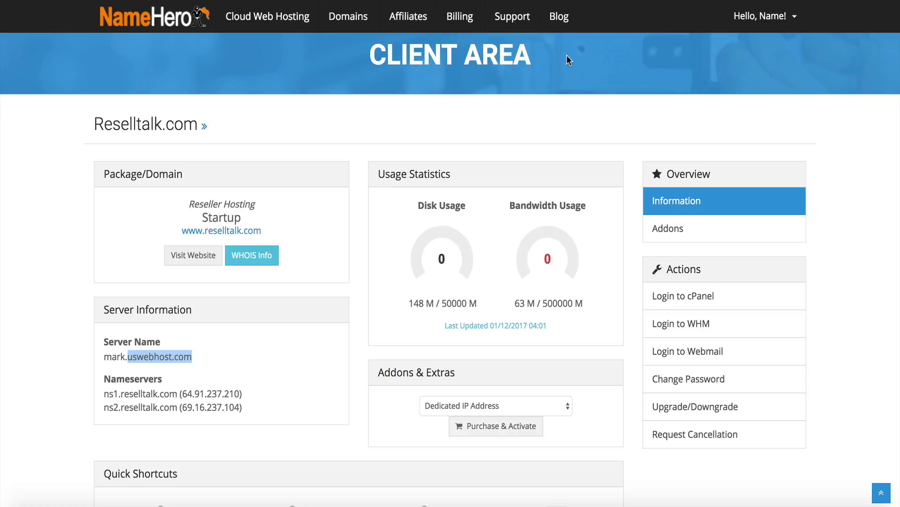
# Open the latest Reseller Account Information email from the NameHero email history
pyautogui.click(771, 18)
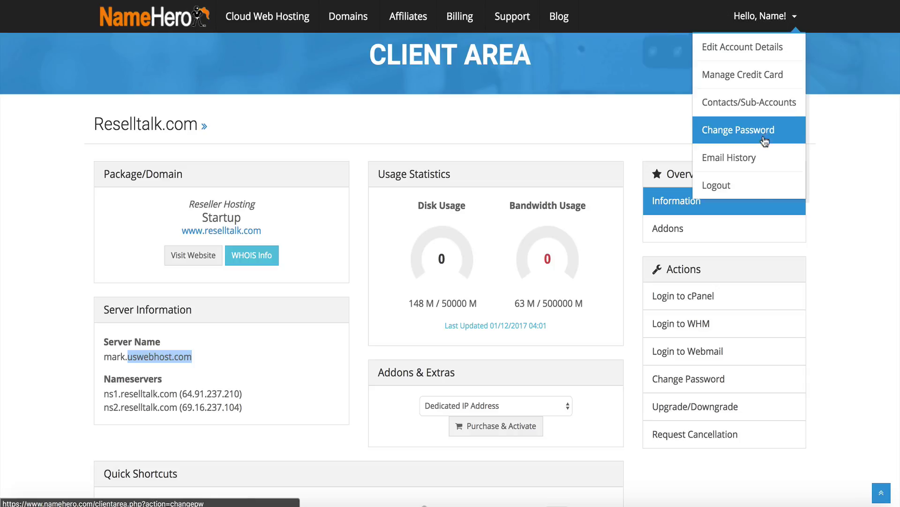
pyautogui.click(753, 157)
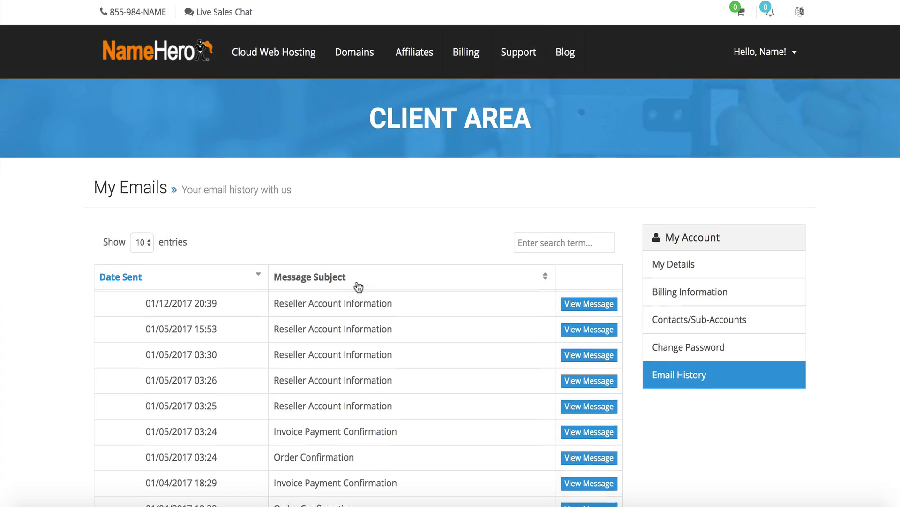
pyautogui.scroll(-5, 361, 296)
pyautogui.scroll(4, 359, 286)
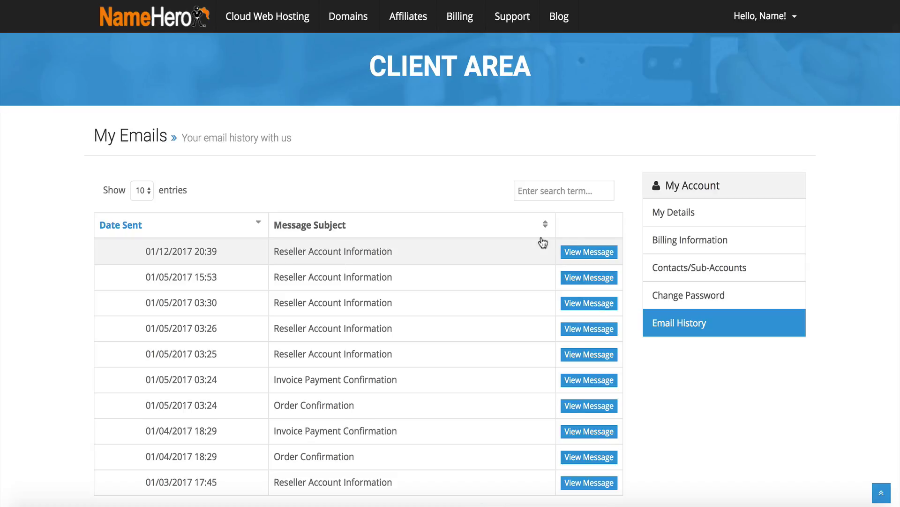
pyautogui.click(574, 251)
# Copy the reseller username from the email into the wizard's Username field
pyautogui.scroll(-5, 573, 246)
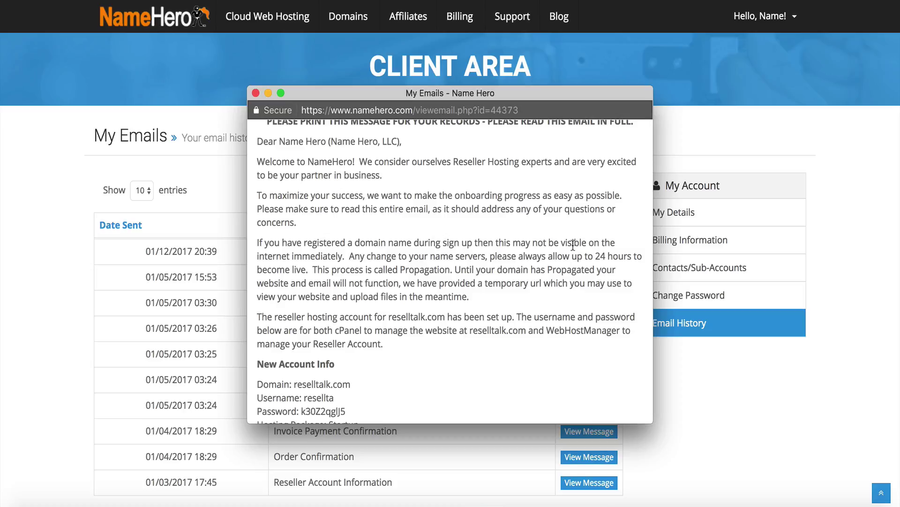
pyautogui.scroll(-7, 573, 245)
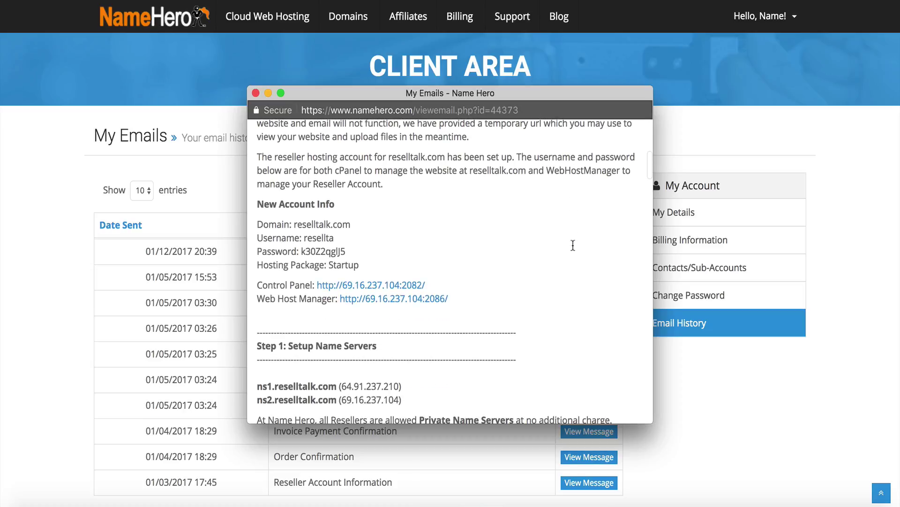
pyautogui.scroll(-15, 573, 245)
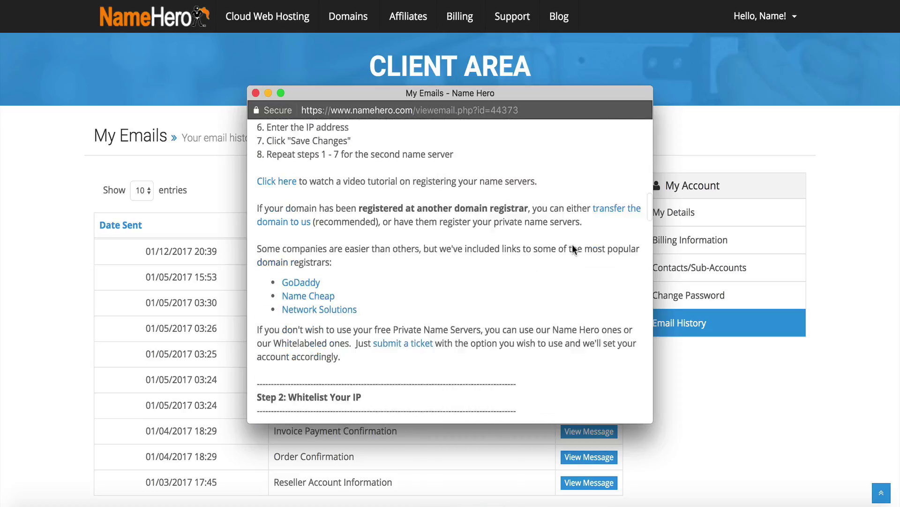
pyautogui.scroll(-20, 574, 245)
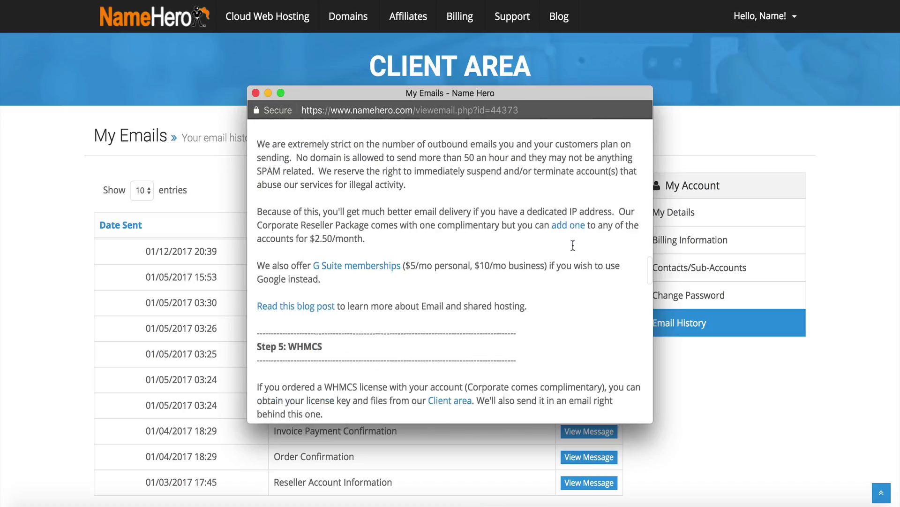
pyautogui.scroll(-20, 573, 245)
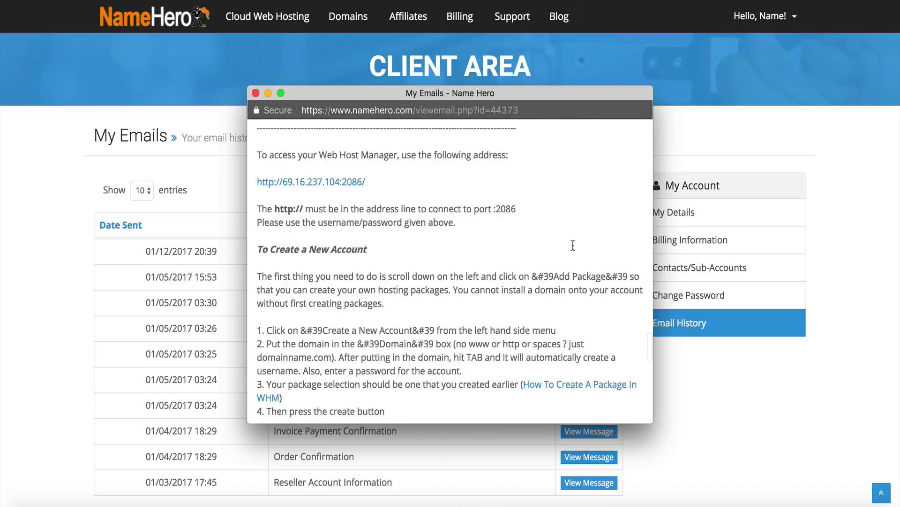
pyautogui.scroll(-5, 573, 244)
pyautogui.scroll(20, 573, 245)
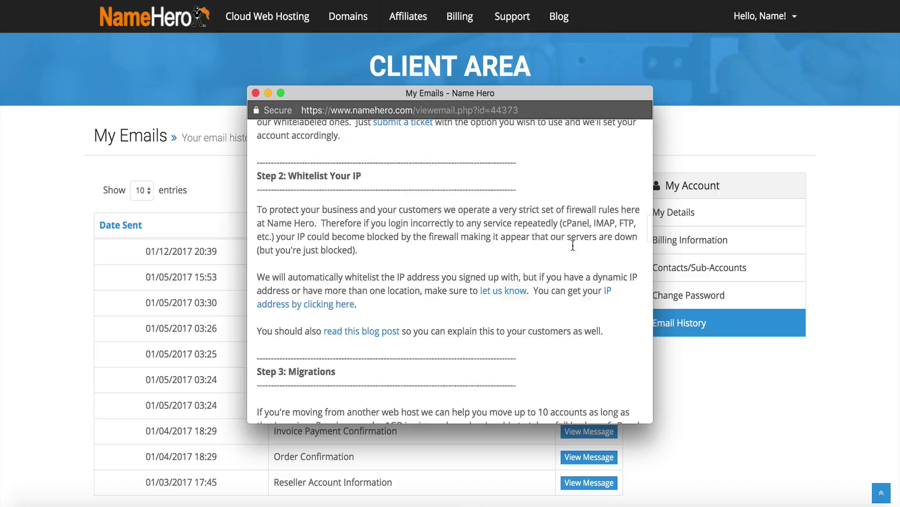
pyautogui.scroll(8, 573, 245)
pyautogui.scroll(-5, 573, 245)
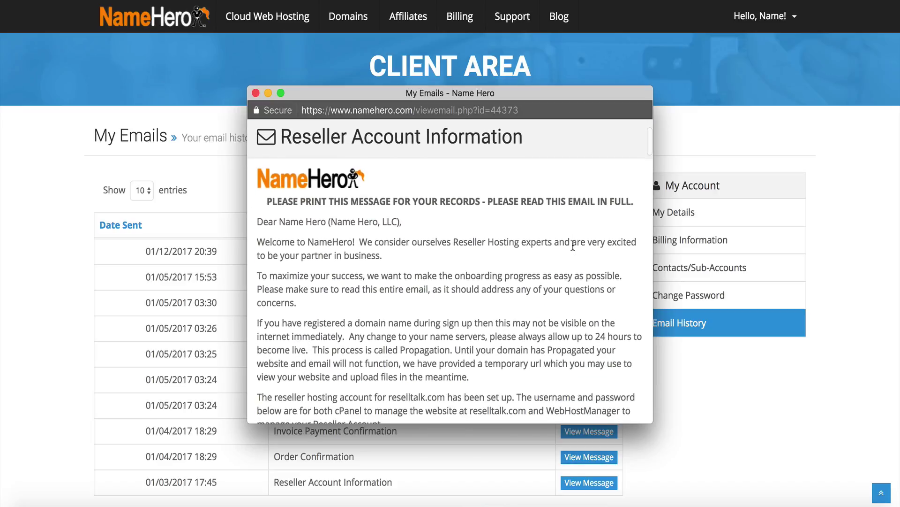
pyautogui.scroll(-3, 573, 246)
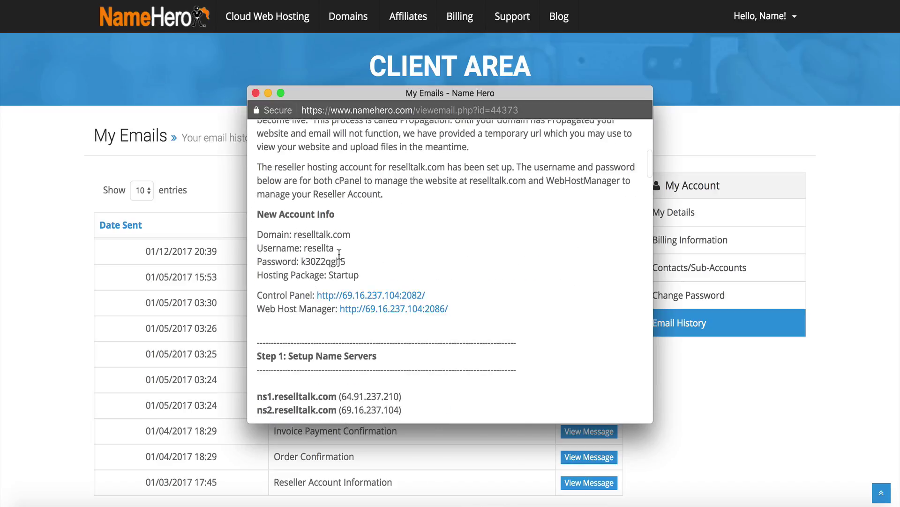
pyautogui.moveTo(307, 251); pyautogui.dragTo(305, 250)
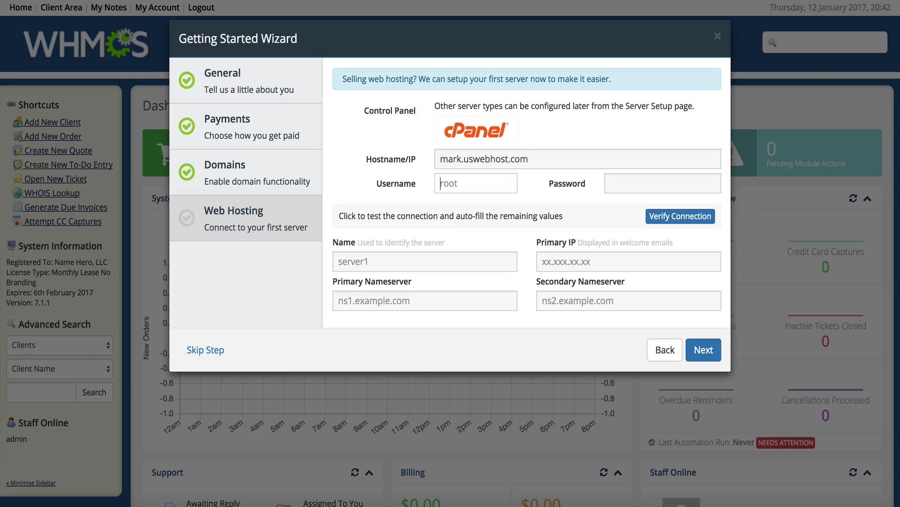
pyautogui.write('resellta')
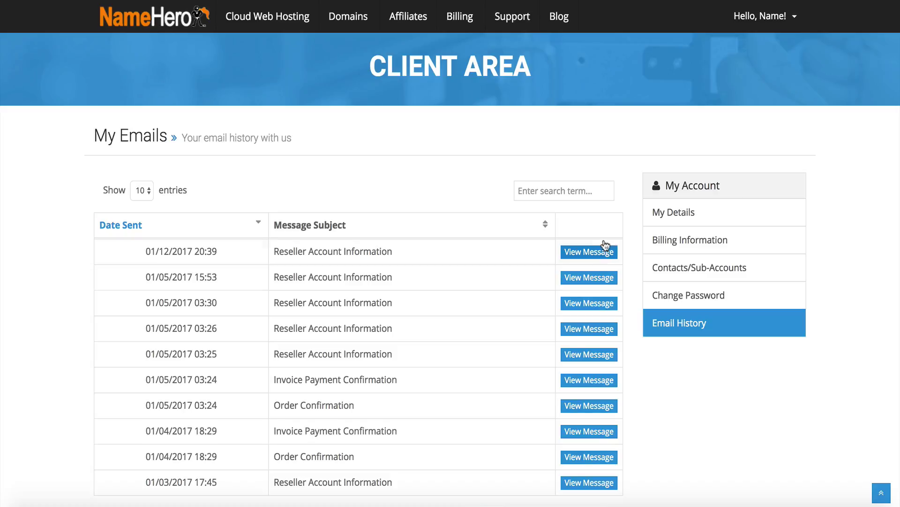
# Copy the account password from the reopened email and close it
pyautogui.click(605, 244)
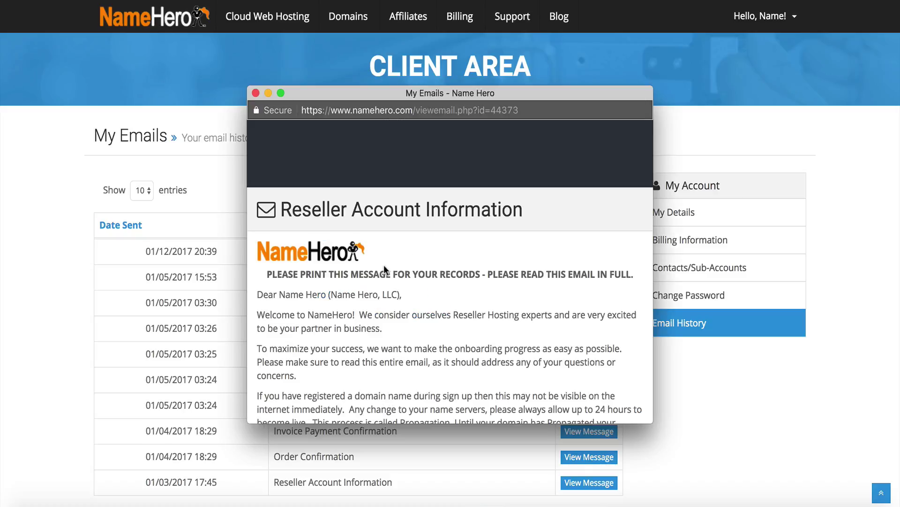
pyautogui.scroll(-6, 384, 265)
pyautogui.moveTo(348, 266); pyautogui.dragTo(300, 266)
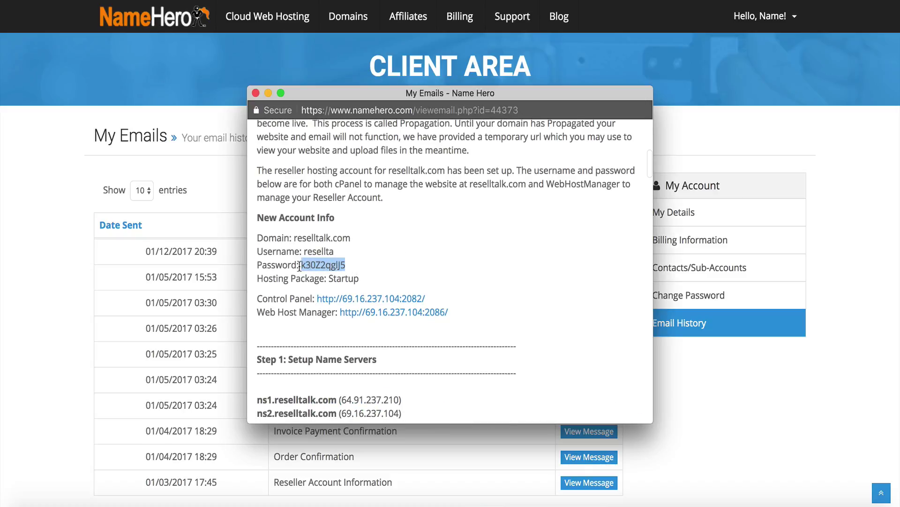
pyautogui.press('super+w')
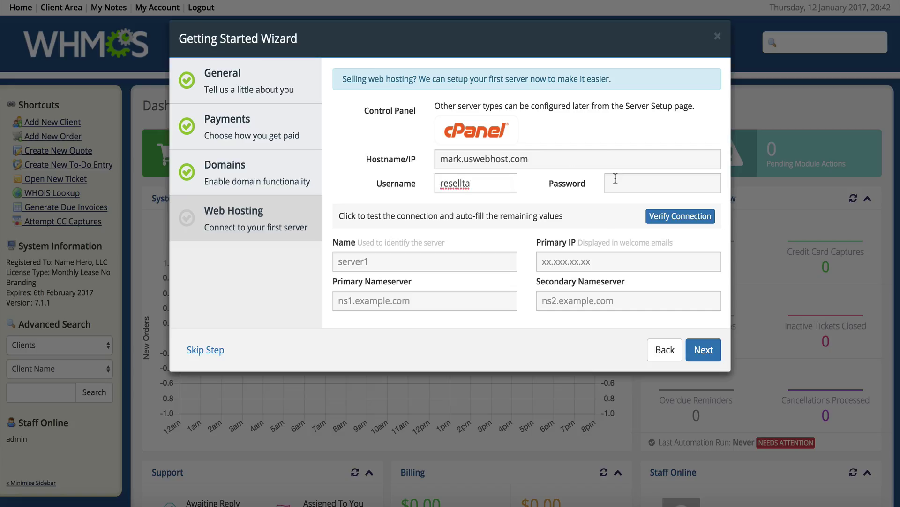
# Paste the reseller password and verify the connection, auto-filling ns1/ns2.reselltalk.com nameservers
pyautogui.click(615, 178)
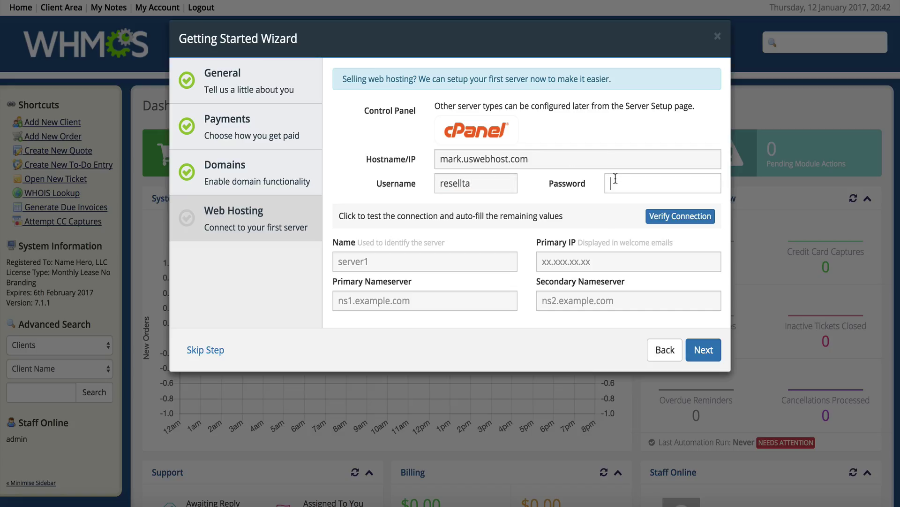
pyautogui.press('super+v')
pyautogui.click(584, 200)
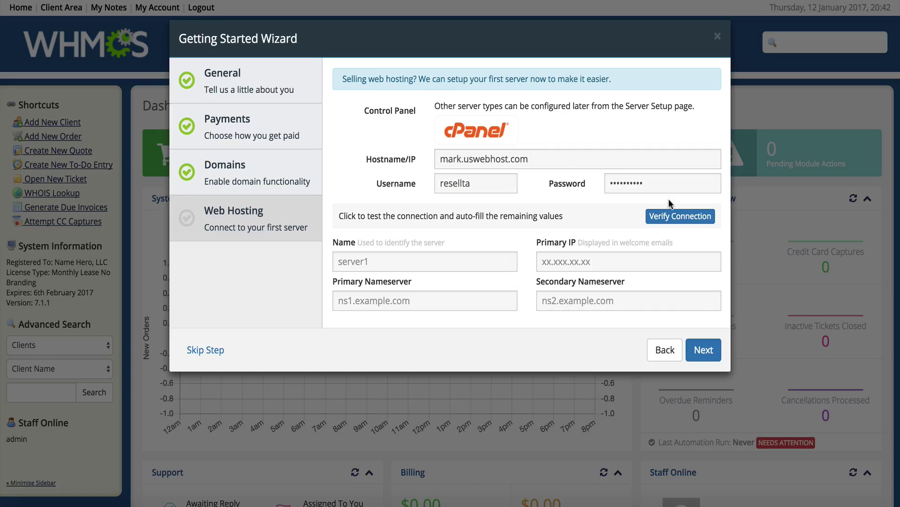
pyautogui.click(668, 218)
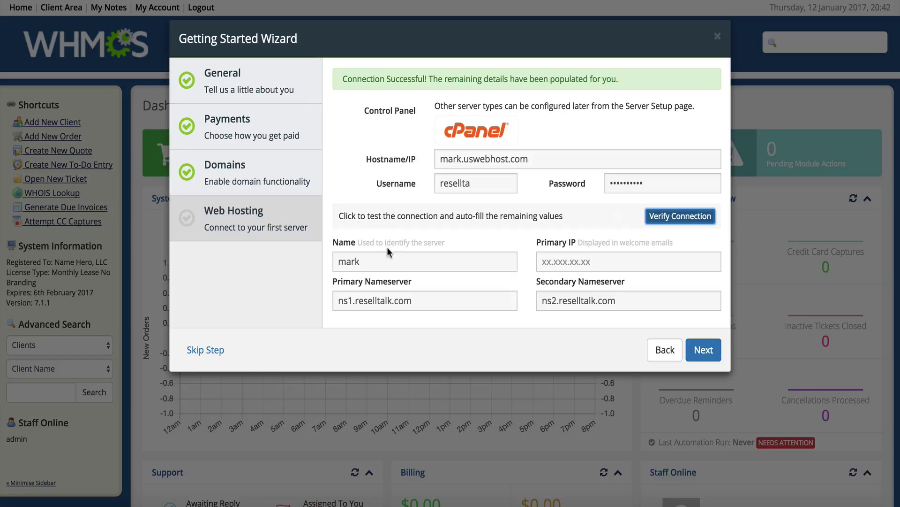
pyautogui.click(378, 257)
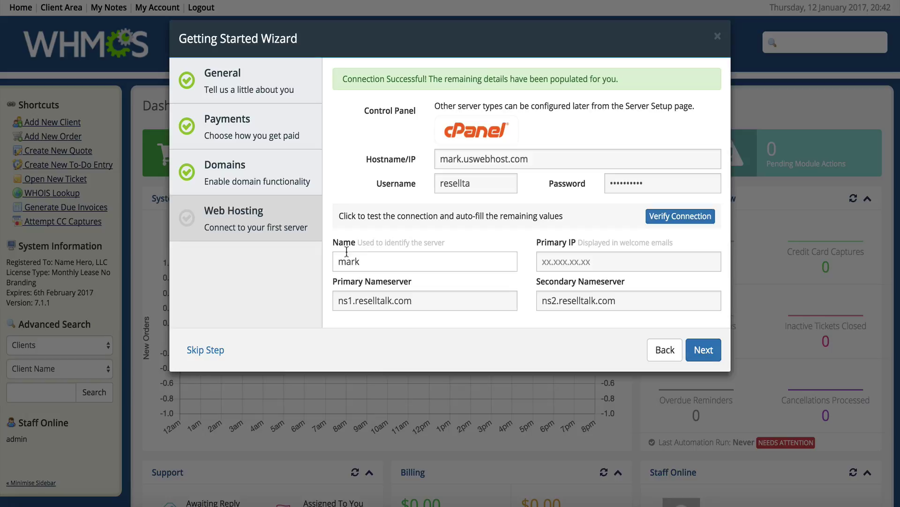
pyautogui.moveTo(363, 262); pyautogui.dragTo(333, 262)
pyautogui.click(352, 262)
pyautogui.moveTo(376, 258); pyautogui.dragTo(330, 259)
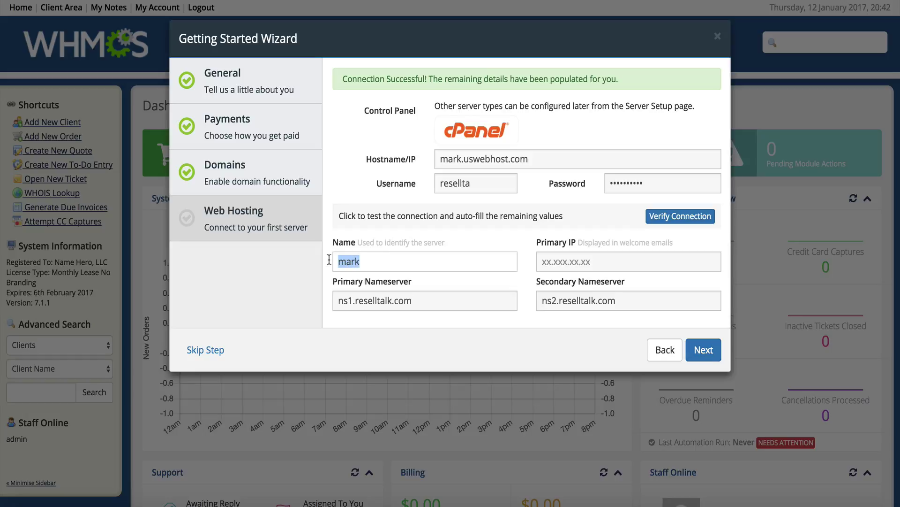
pyautogui.click(392, 260)
pyautogui.moveTo(392, 261); pyautogui.dragTo(331, 260)
pyautogui.click(414, 260)
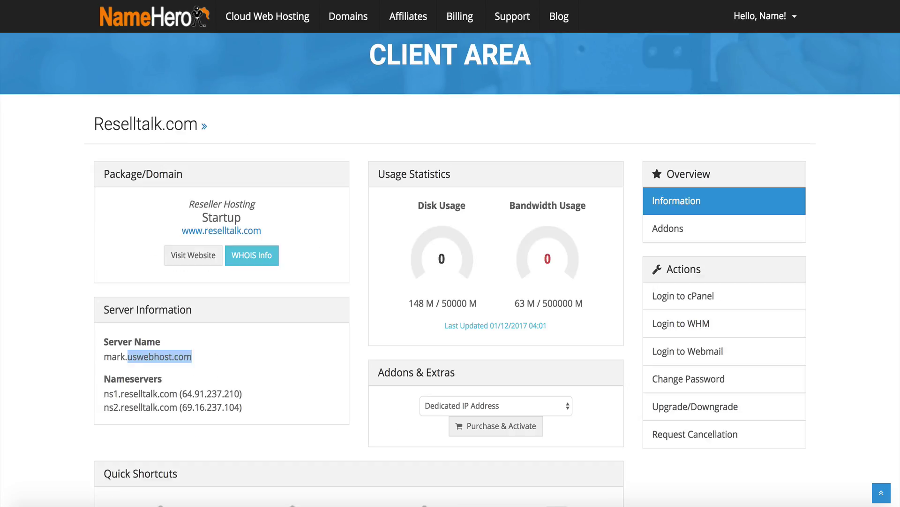
# Open the Reselltalk.com hosting service details and scroll to its server information
pyautogui.click(117, 331)
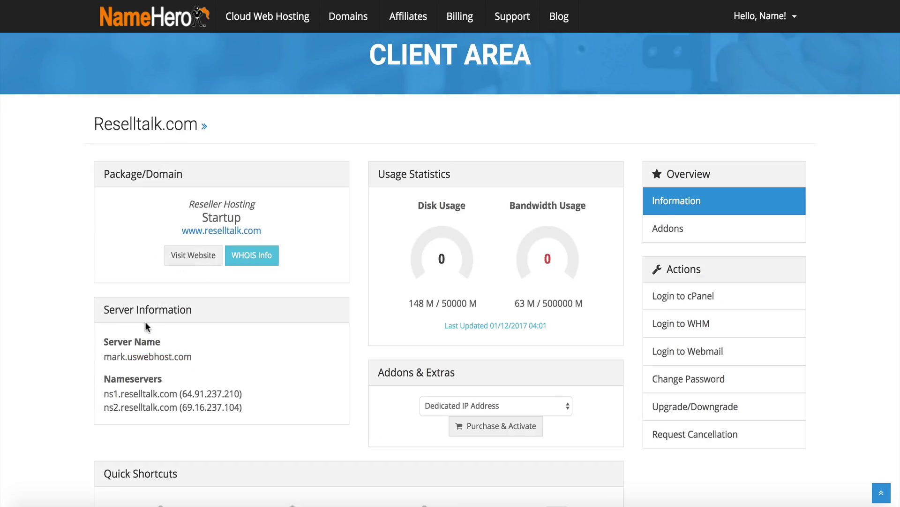
pyautogui.scroll(-2, 177, 348)
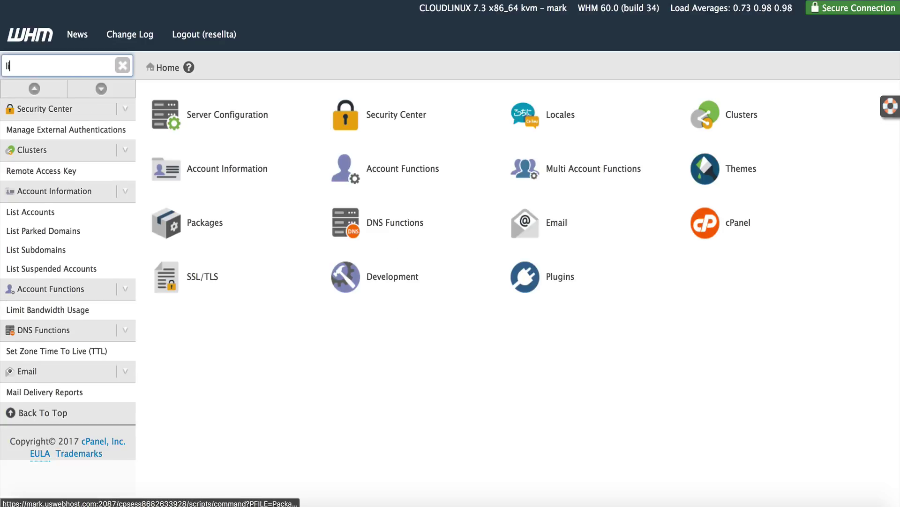
# Copy reselltalk.com's IP 69.16.237.104 from WHM's List Accounts into the WHMCS Primary IP field
pyautogui.write('is')
pyautogui.click(54, 133)
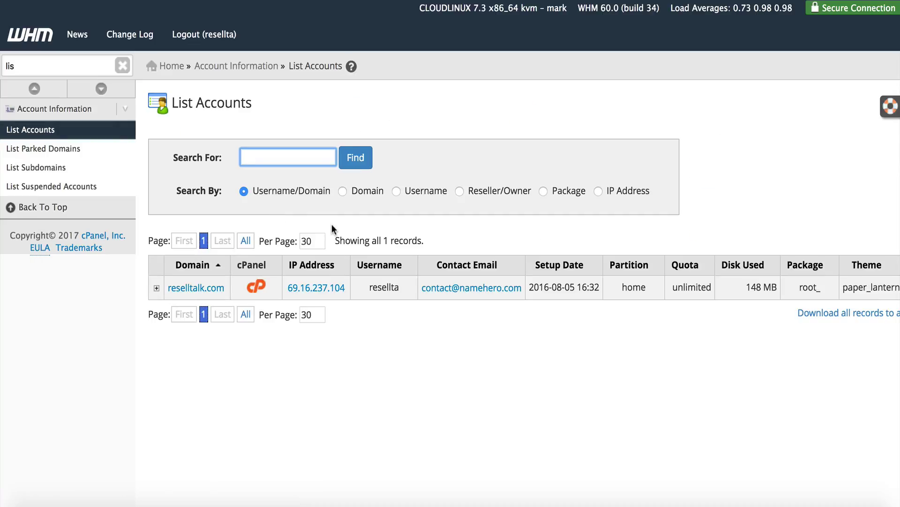
pyautogui.moveTo(346, 288); pyautogui.dragTo(286, 288)
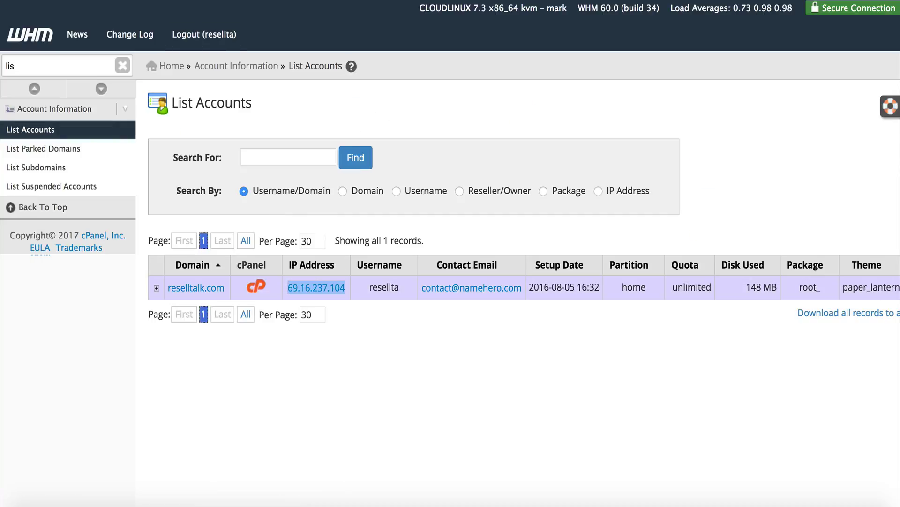
pyautogui.press('super+c')
pyautogui.press('super+Tab')
pyautogui.click(546, 261)
pyautogui.press('super+v')
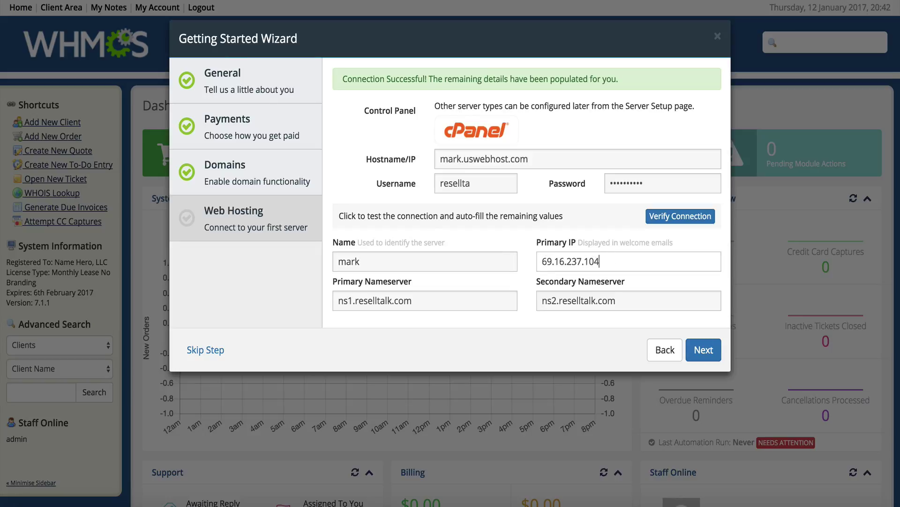
# Save the cPanel server on the Web Hosting step and finish the Getting Started wizard
pyautogui.click(410, 300)
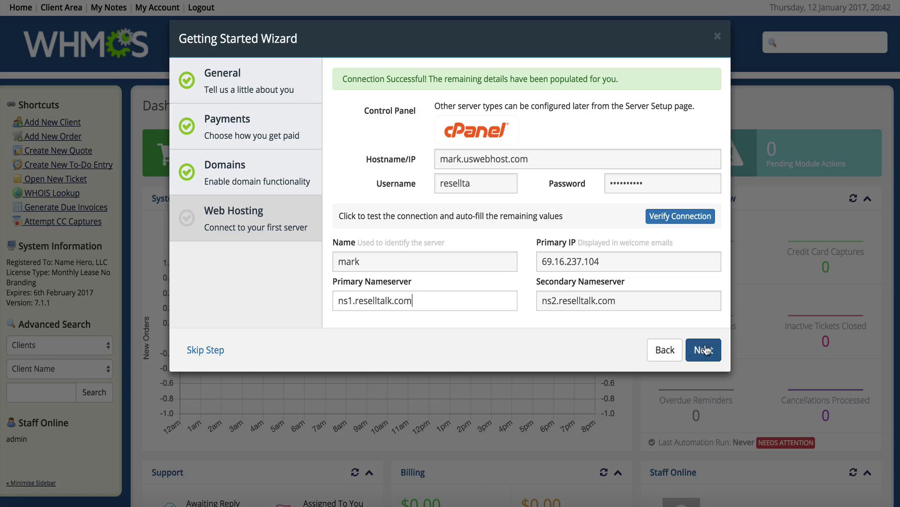
pyautogui.click(703, 350)
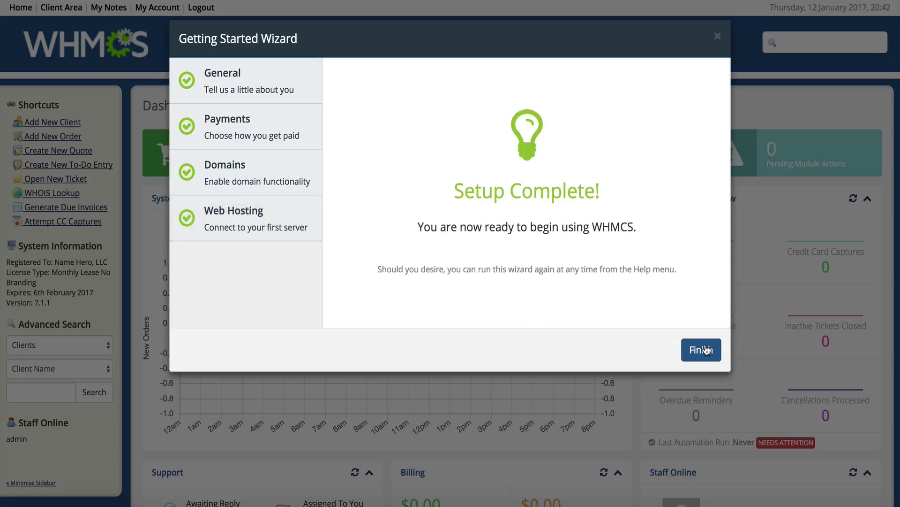
pyautogui.click(703, 349)
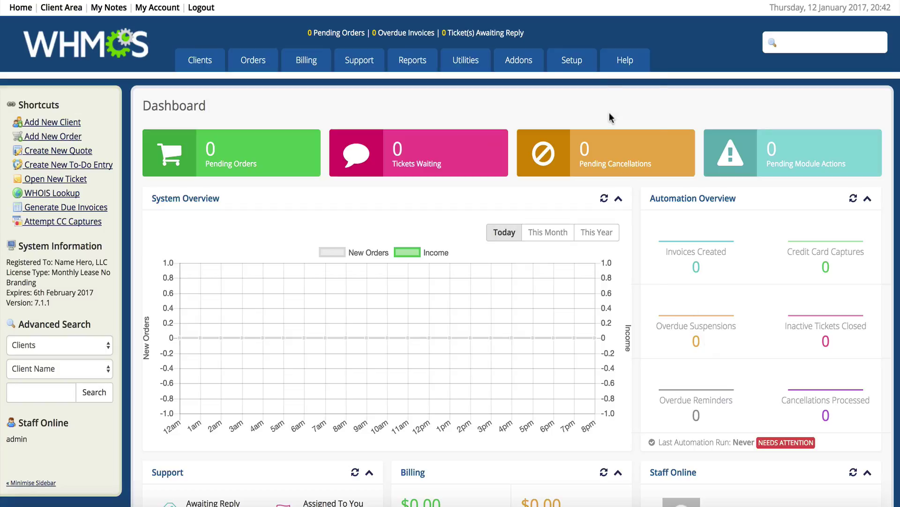
# Go through Setup > Products/Services to the Servers page listing the mark server
pyautogui.moveTo(584, 69)
pyautogui.moveTo(604, 147)
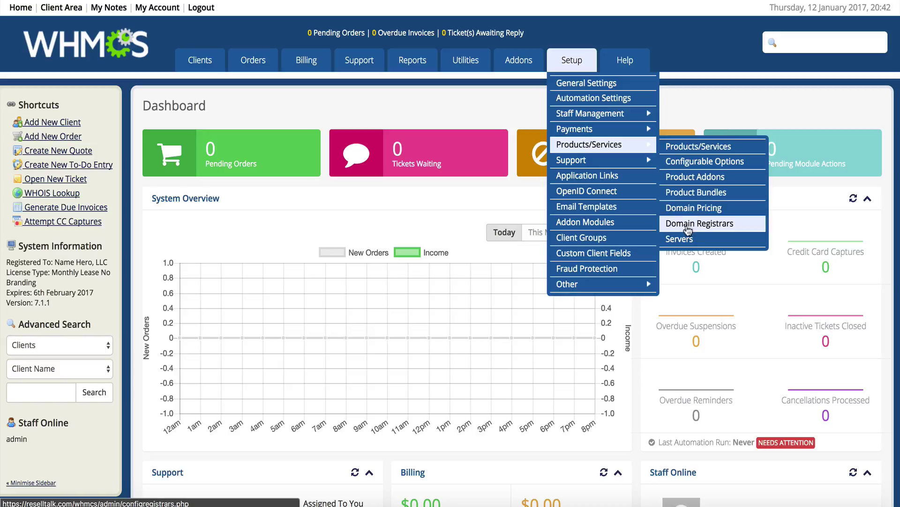
pyautogui.click(682, 239)
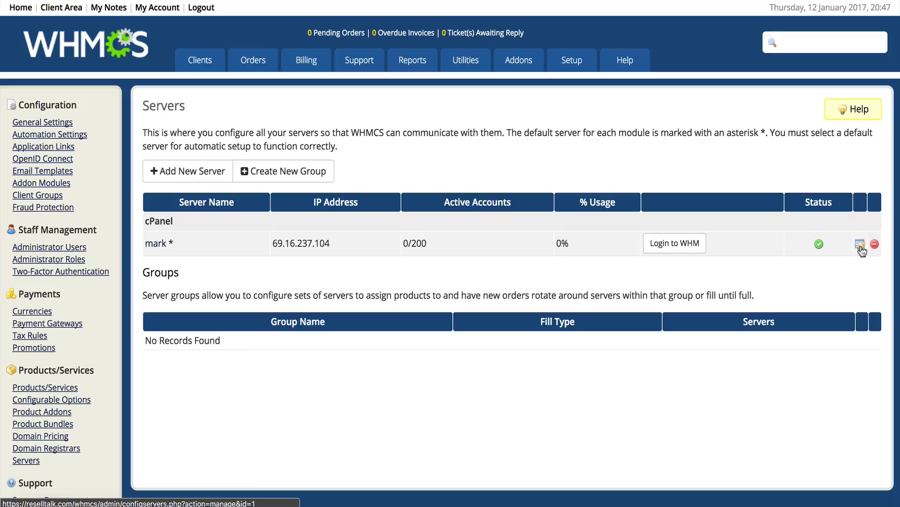
# Open the mark server's Edit Server form and review its name, hostname mark.uswebhost.com and assigned IPs
pyautogui.click(861, 247)
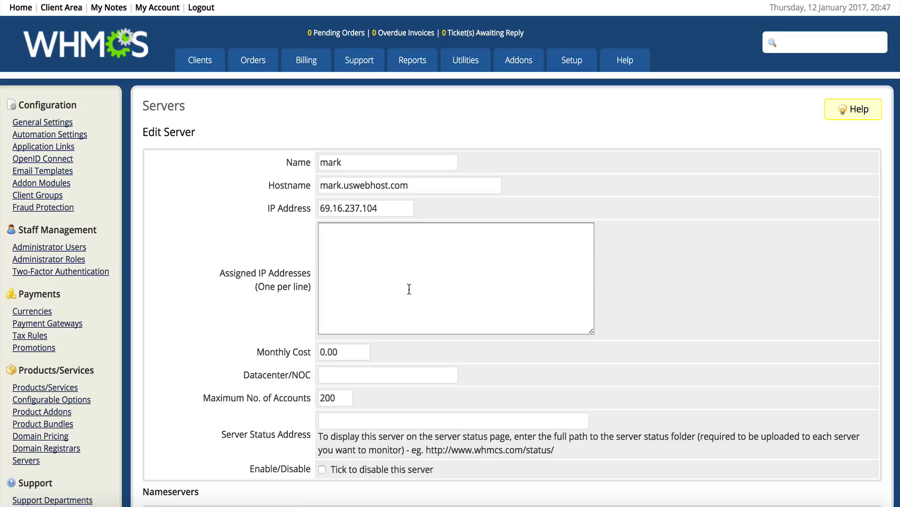
pyautogui.scroll(-2, 409, 289)
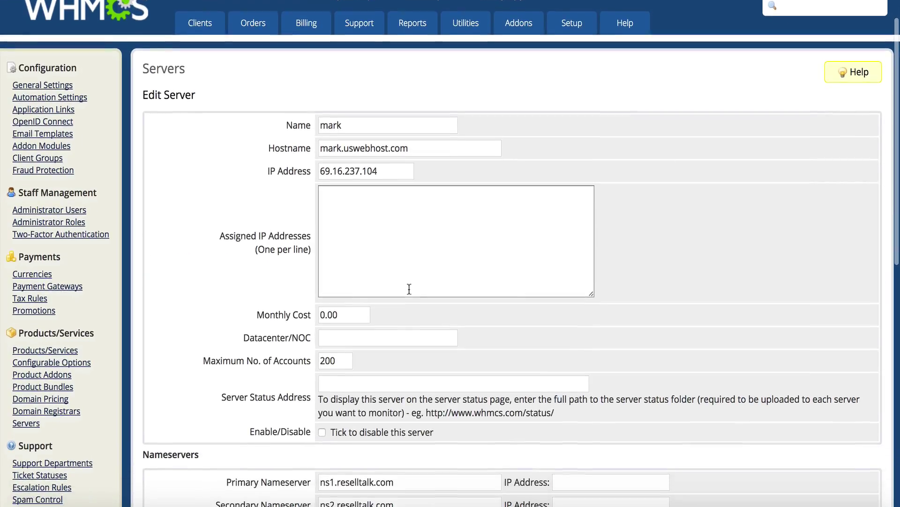
pyautogui.moveTo(345, 123); pyautogui.dragTo(317, 122)
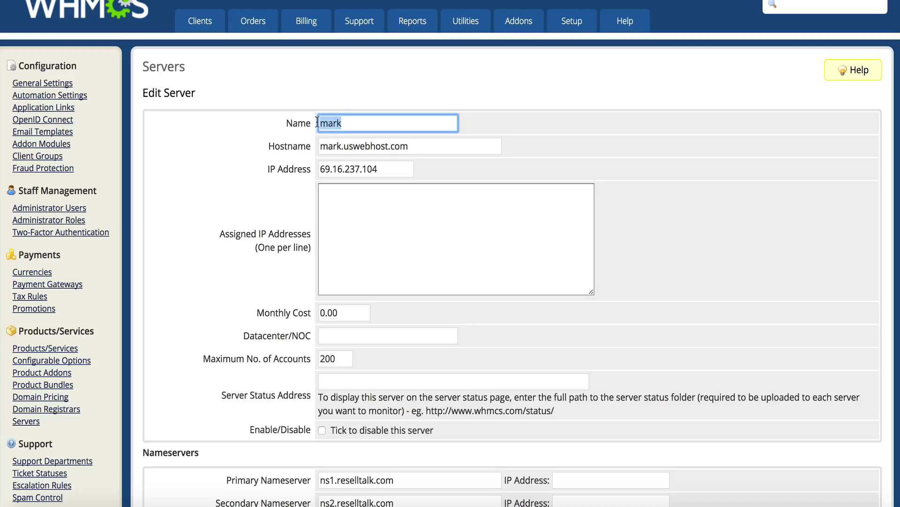
pyautogui.click(329, 146)
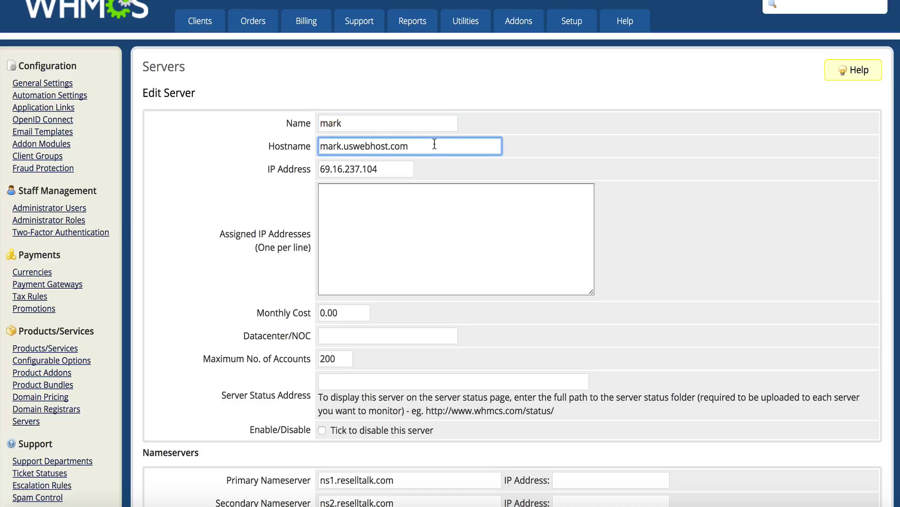
pyautogui.moveTo(435, 144); pyautogui.dragTo(297, 145)
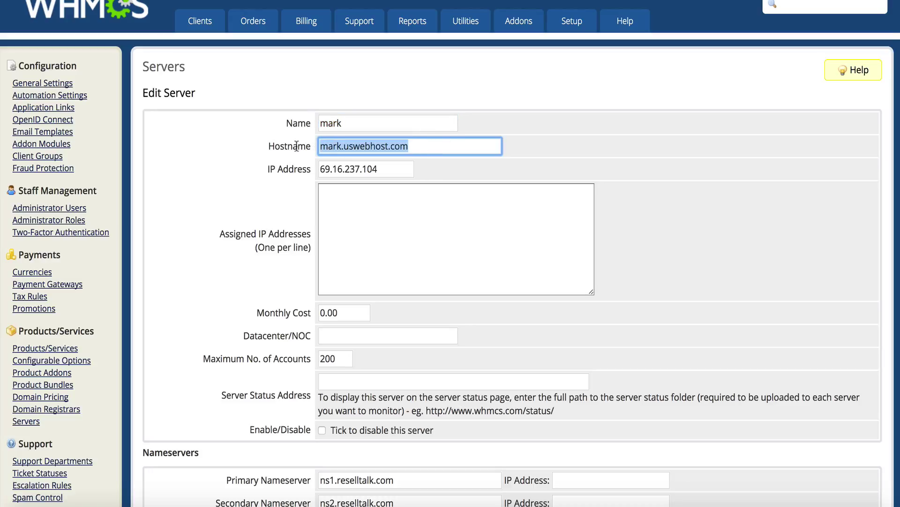
pyautogui.click(443, 206)
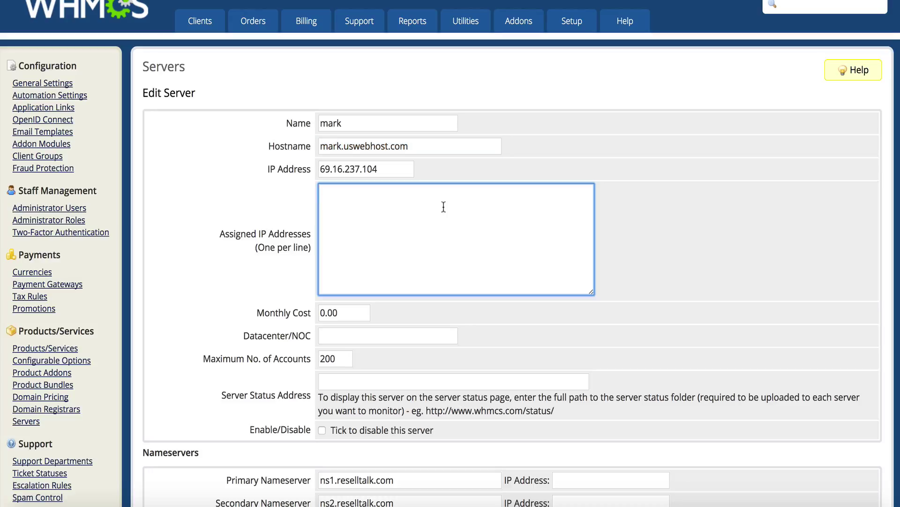
pyautogui.scroll(-1, 444, 207)
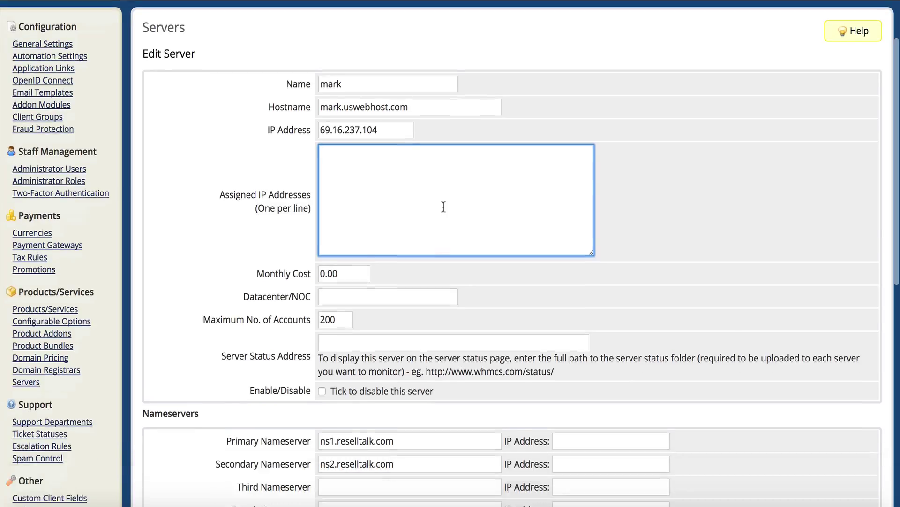
# Set Monthly Cost to 9.95 and Datacenter/NOC to Name Hero, keeping 200 maximum accounts
pyautogui.doubleClick(350, 262)
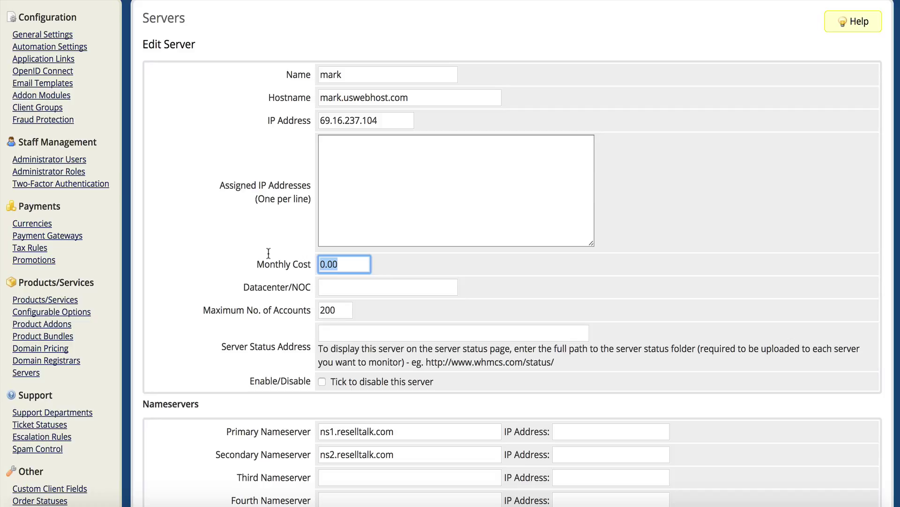
pyautogui.write('9.95')
pyautogui.click(385, 267)
pyautogui.click(365, 281)
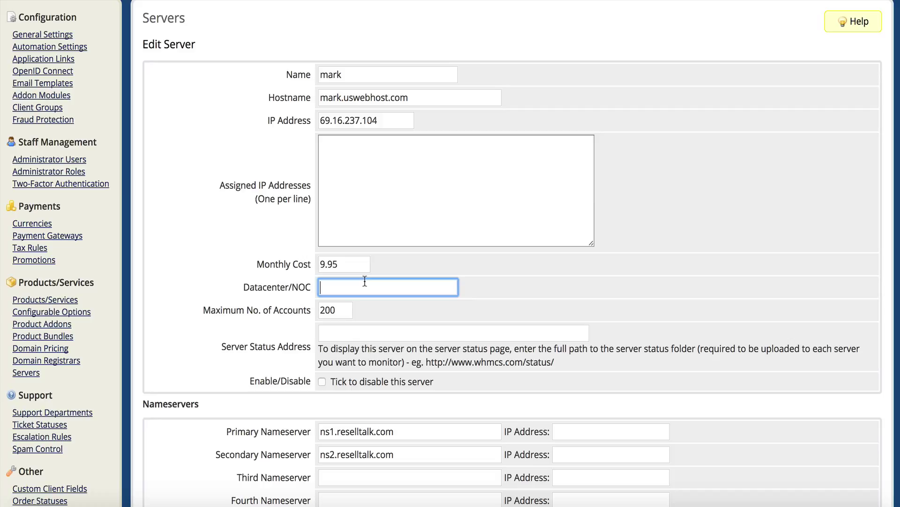
pyautogui.write('Name Hero')
pyautogui.click(505, 255)
pyautogui.scroll(-1, 422, 292)
pyautogui.click(337, 287)
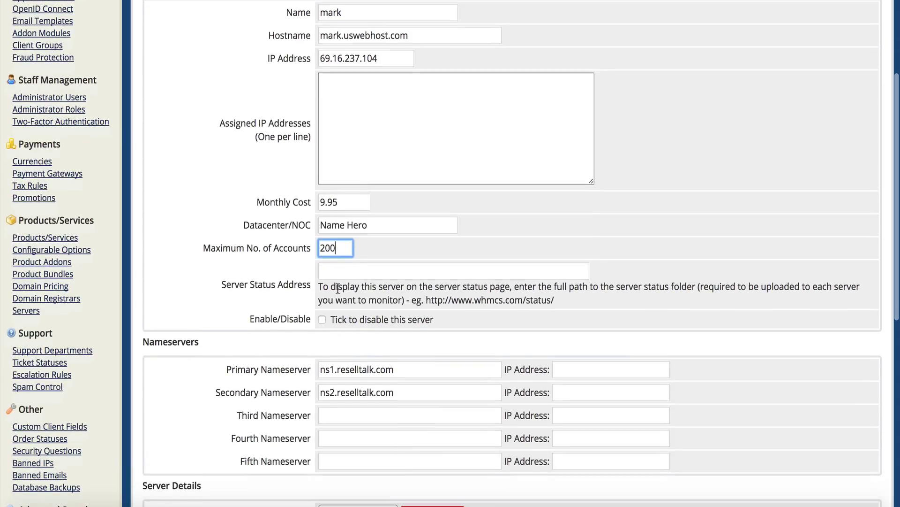
pyautogui.scroll(-2, 328, 283)
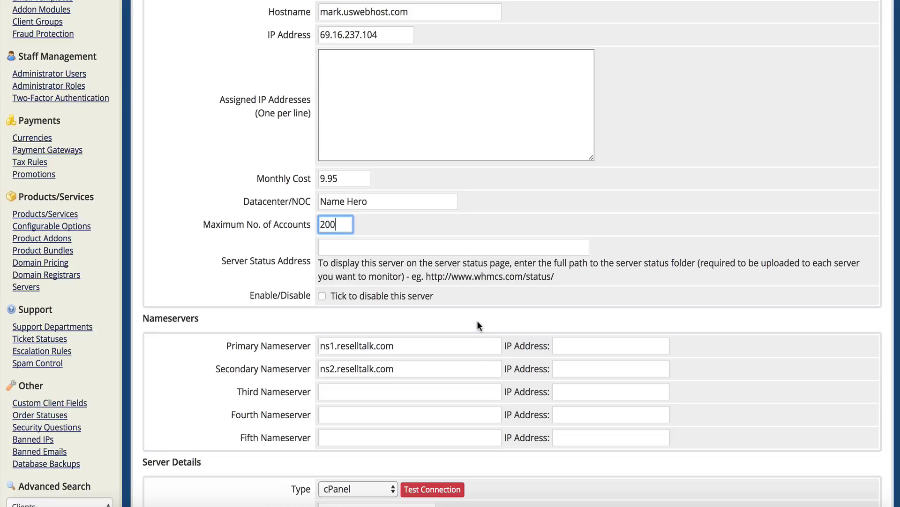
pyautogui.scroll(-3, 477, 324)
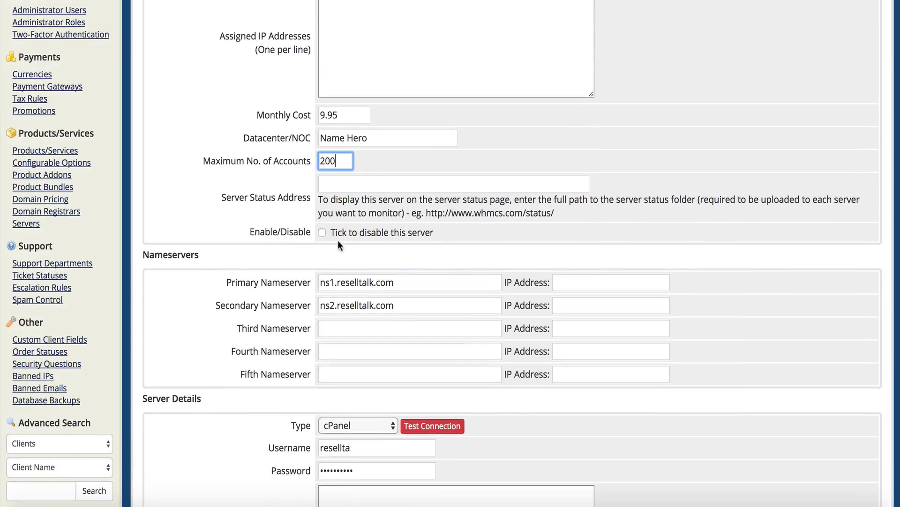
pyautogui.scroll(-3, 335, 239)
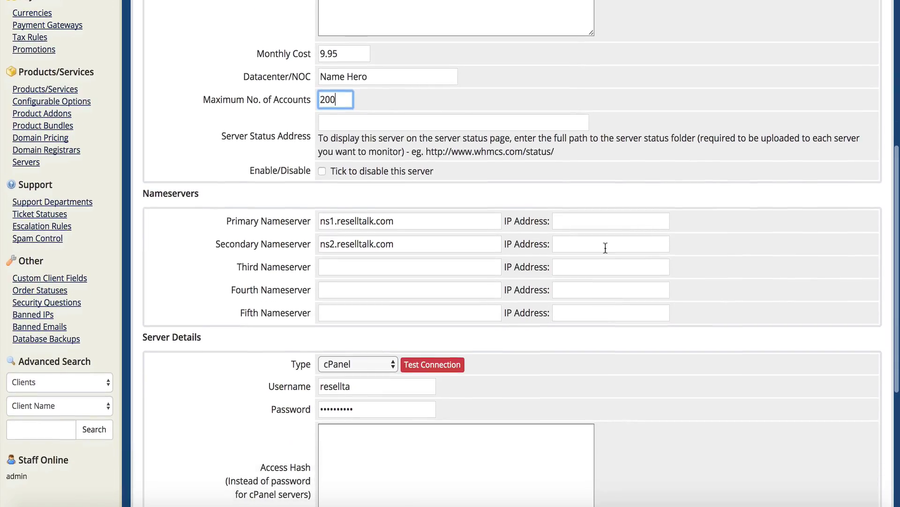
# Paste NameHero's nameserver IPs: 64.91.237.210 for ns1 and 69.16.237.104 for ns2
pyautogui.click(596, 225)
pyautogui.click(594, 247)
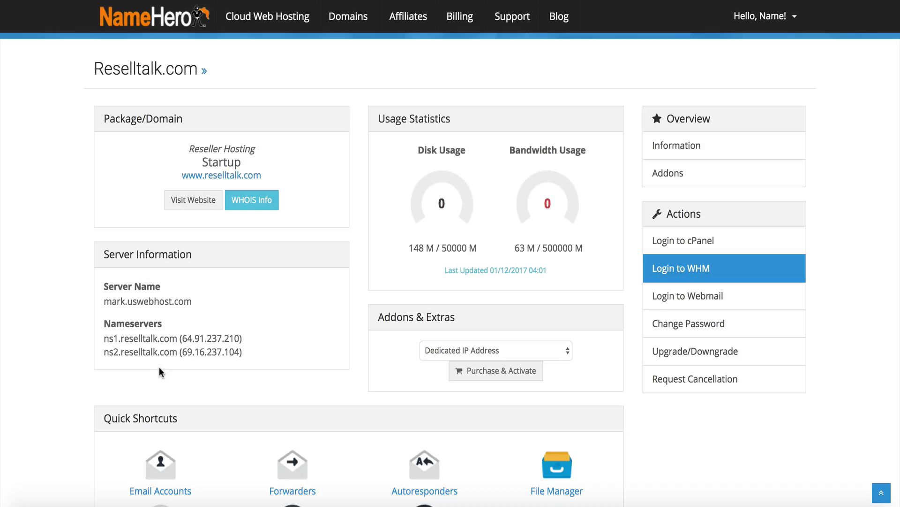
pyautogui.moveTo(182, 339); pyautogui.dragTo(239, 340)
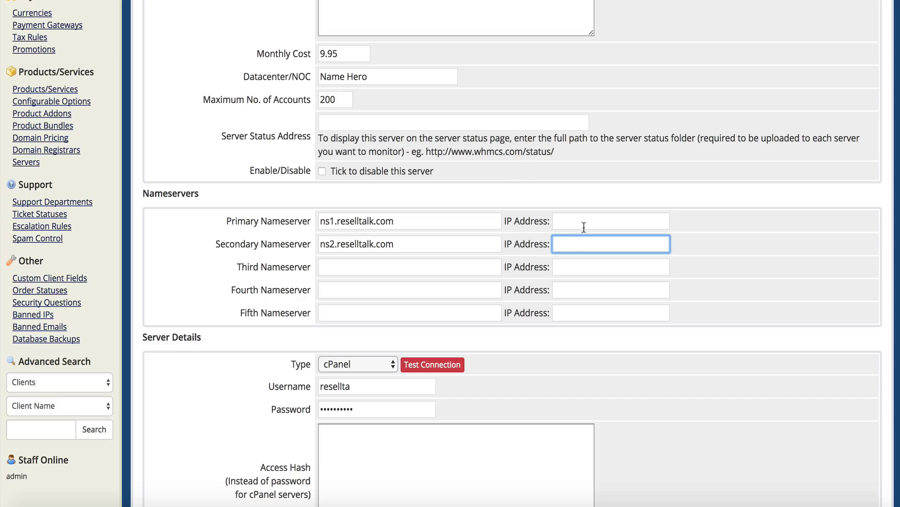
pyautogui.click(584, 227)
pyautogui.press('super+v')
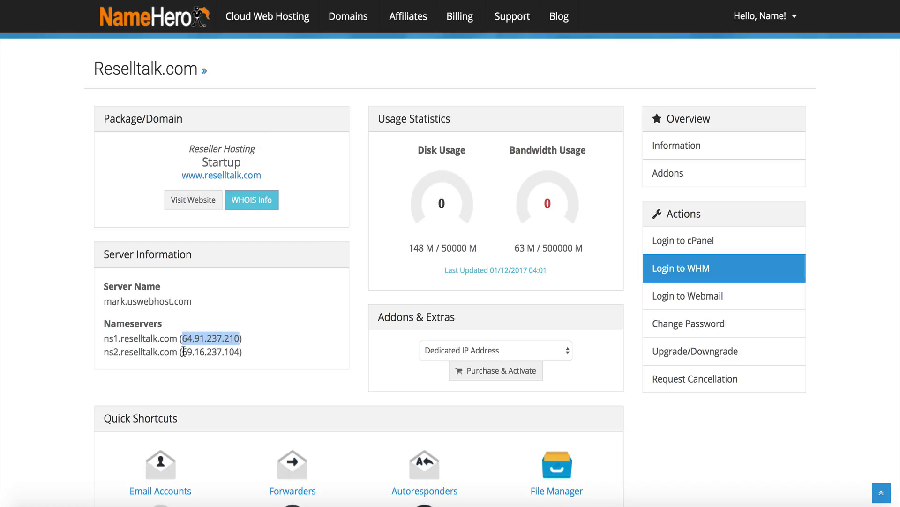
pyautogui.moveTo(183, 350); pyautogui.dragTo(242, 351)
pyautogui.press('super+c')
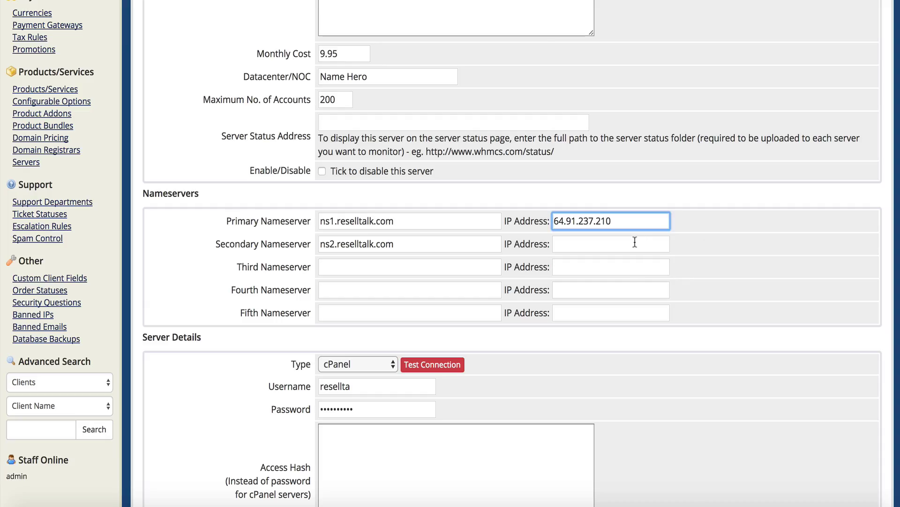
pyautogui.click(635, 244)
pyautogui.press('super+v')
pyautogui.click(592, 348)
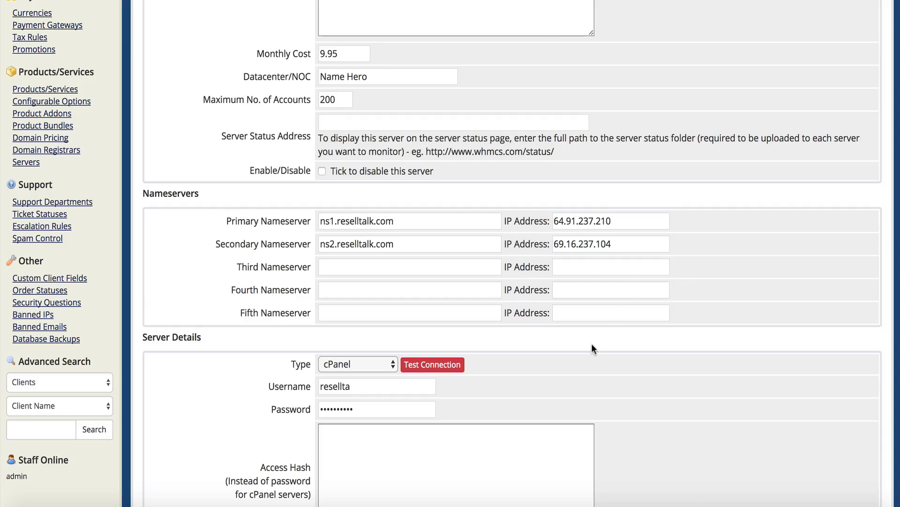
pyautogui.scroll(-3, 592, 344)
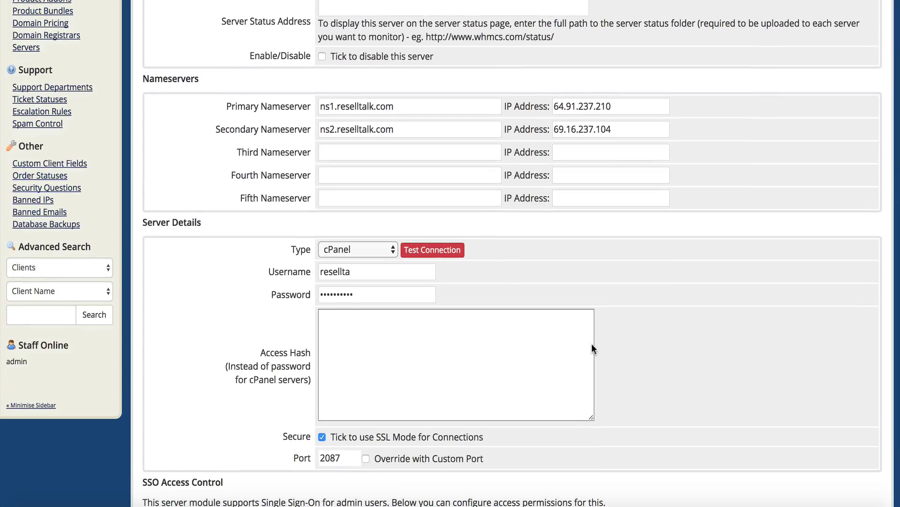
pyautogui.click(474, 353)
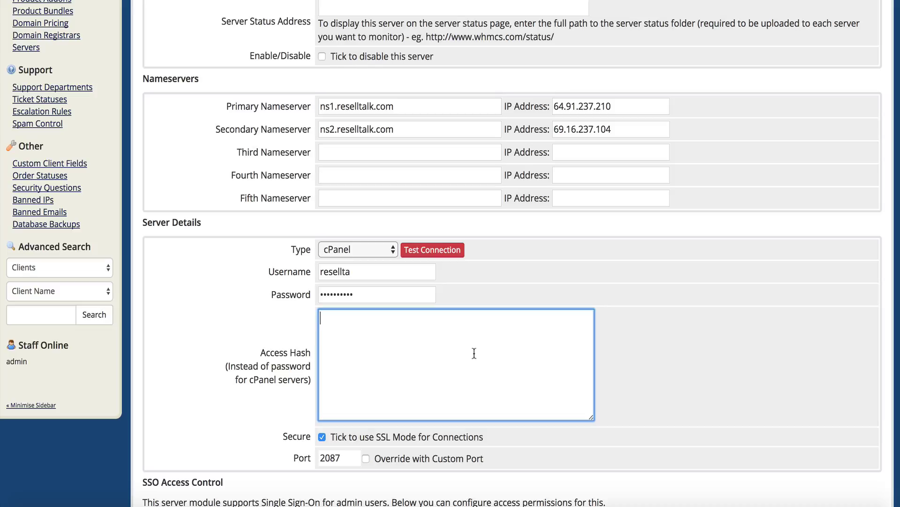
# Open WHM's Clusters > Remote Access Key page and select the reseller's full access key
pyautogui.moveTo(258, 352); pyautogui.dragTo(309, 351)
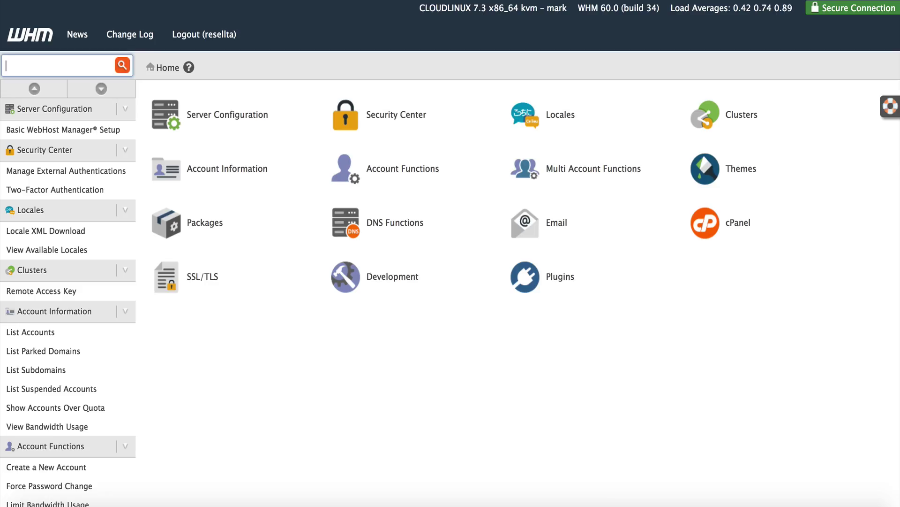
pyautogui.click(66, 292)
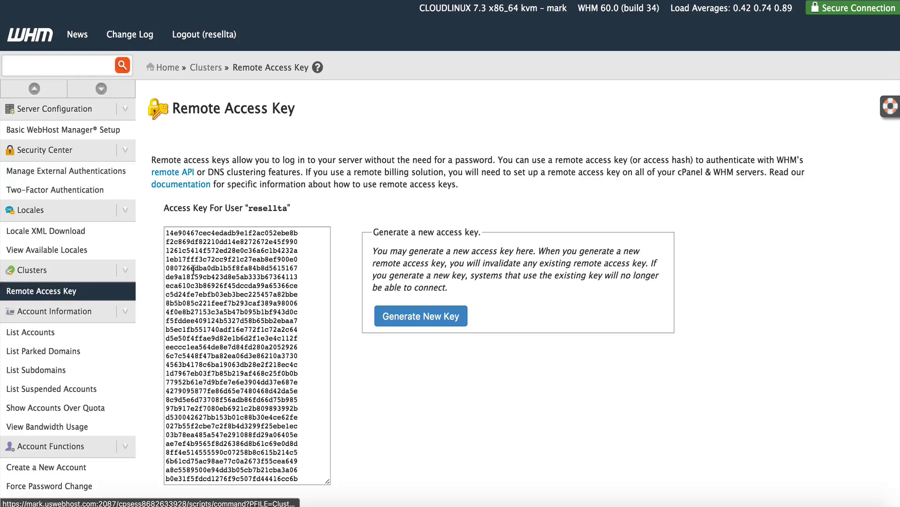
pyautogui.click(194, 271)
pyautogui.doubleClick(194, 270)
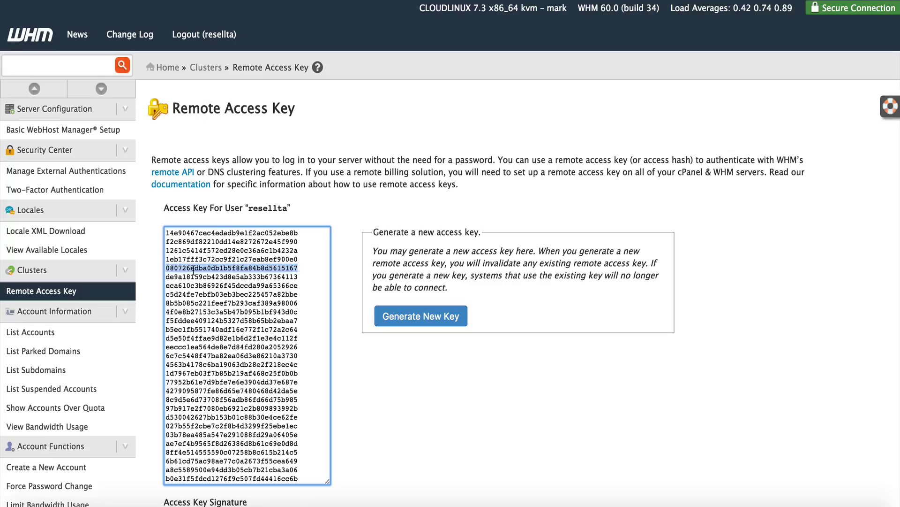
pyautogui.press('super+a')
pyautogui.click(249, 275)
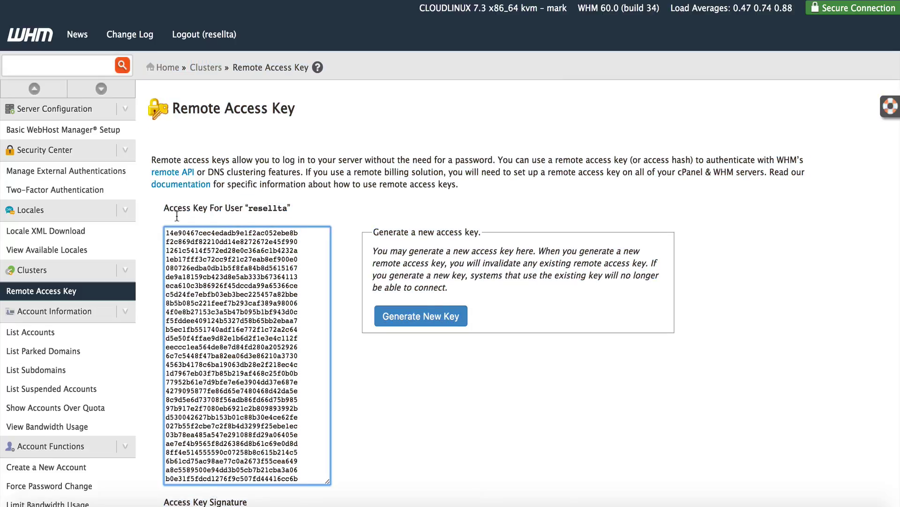
pyautogui.scroll(-3, 201, 266)
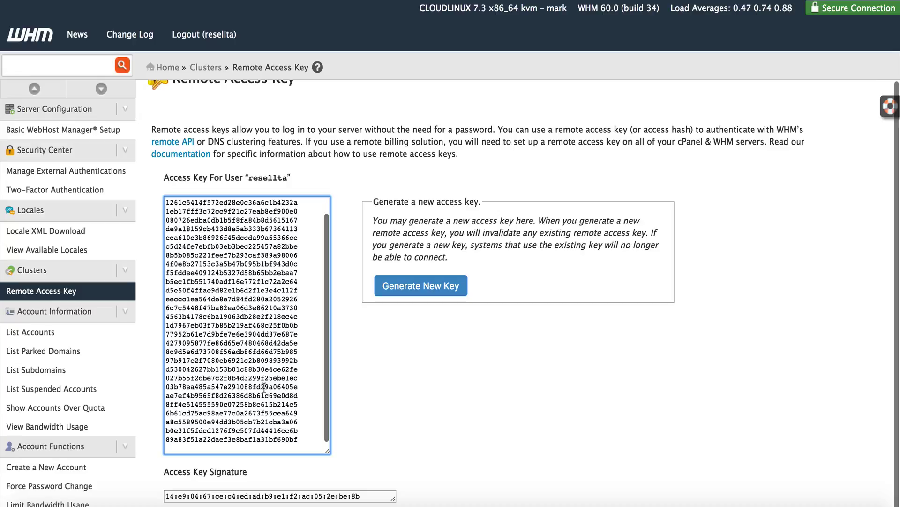
pyautogui.moveTo(304, 443); pyautogui.dragTo(231, 147)
pyautogui.click(165, 199)
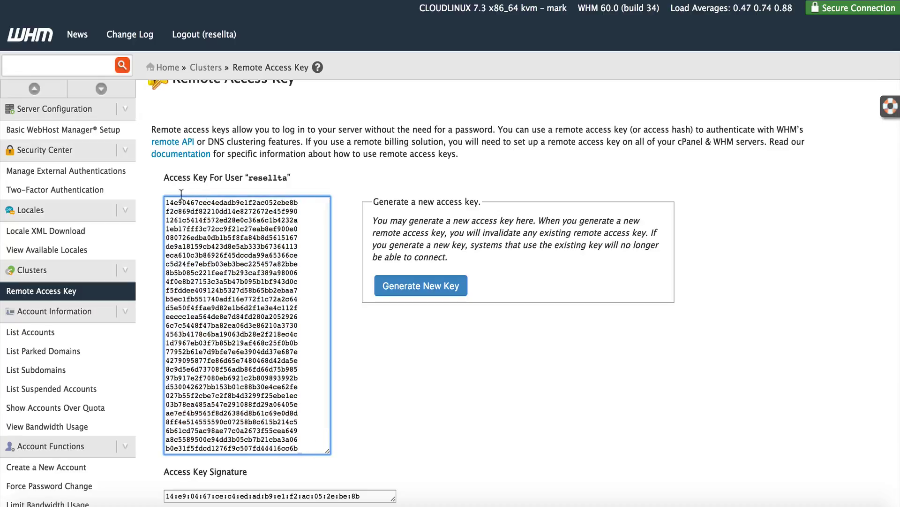
pyautogui.press('super+a')
pyautogui.press('super+Tab')
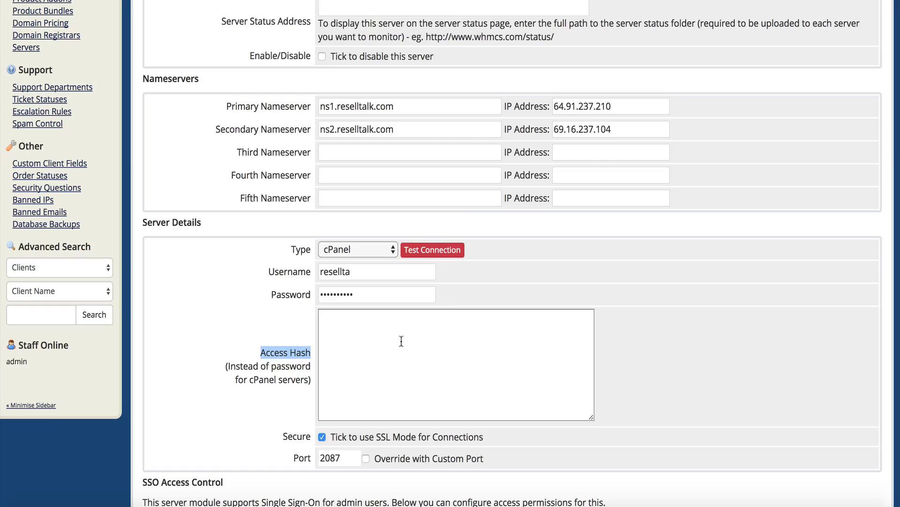
# Undo the wrongly pasted IP in Access Hash and reselect the entire remote access key in WHM
pyautogui.click(398, 368)
pyautogui.press('super+v')
pyautogui.press('super+z')
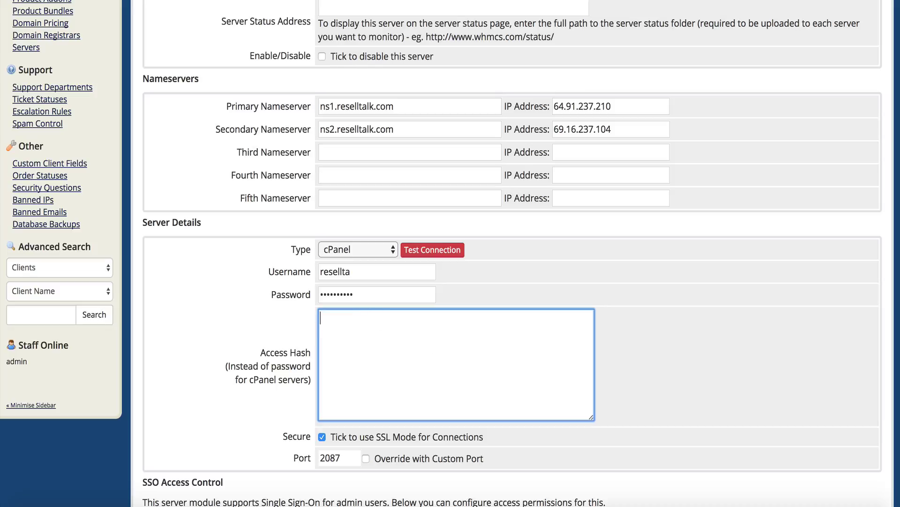
pyautogui.press('super+Tab')
pyautogui.click(308, 254)
pyautogui.doubleClick(308, 254)
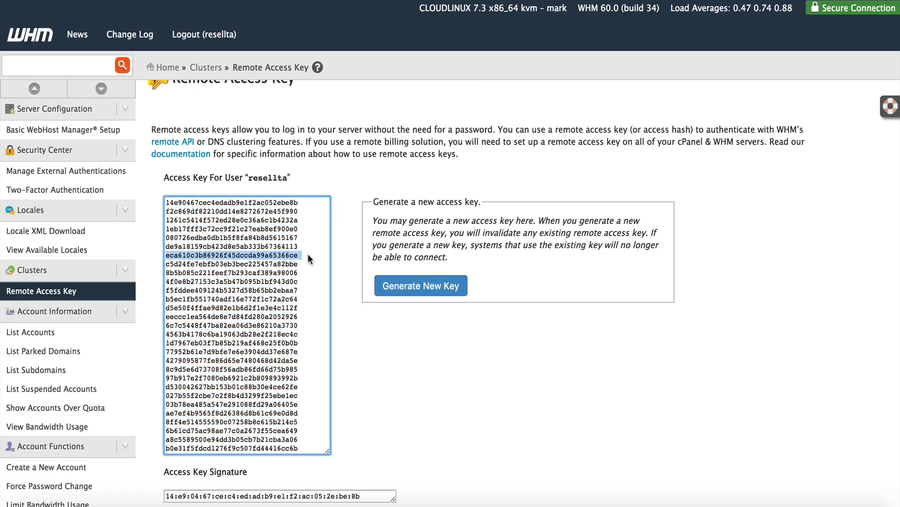
pyautogui.scroll(-1, 308, 254)
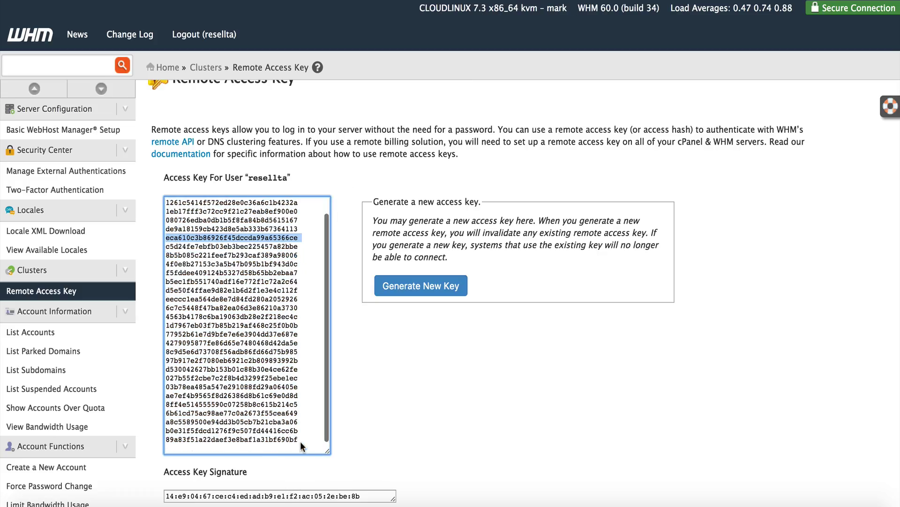
pyautogui.moveTo(301, 442); pyautogui.dragTo(163, 196)
pyautogui.click(163, 197)
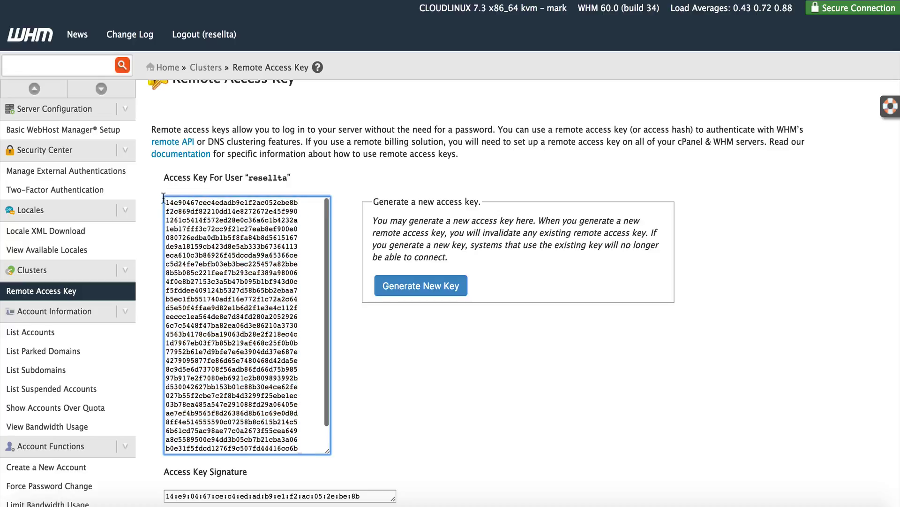
pyautogui.moveTo(165, 200); pyautogui.dragTo(300, 438)
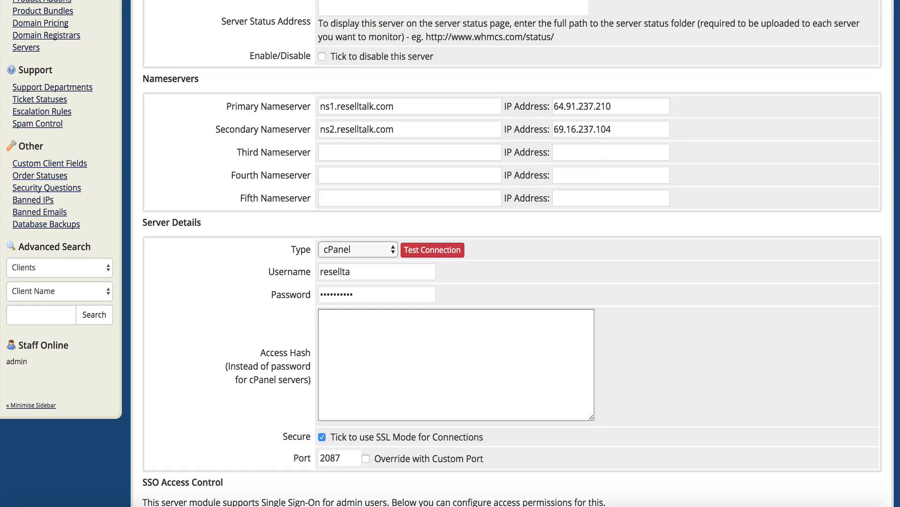
pyautogui.click(375, 379)
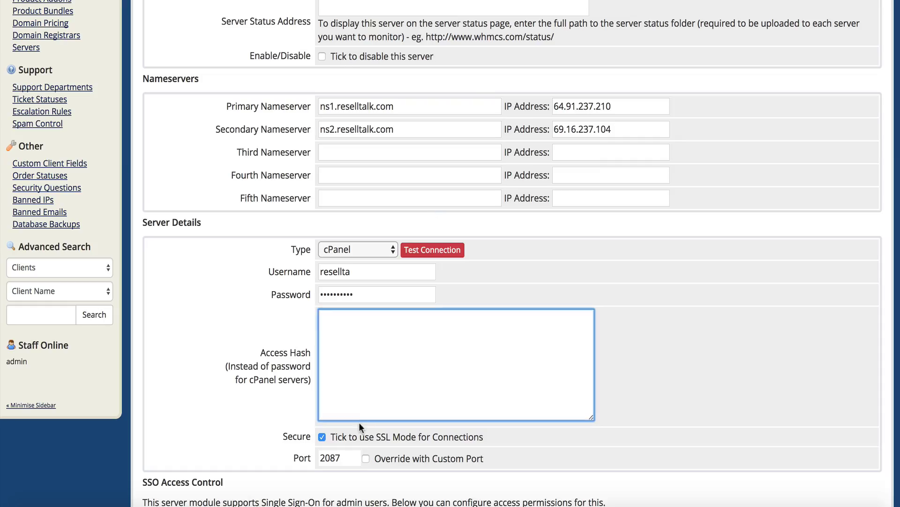
# Paste the remote access key as the access hash, pass Test Connection, and save the mark server
pyautogui.hotkey('ctrl', 'v')
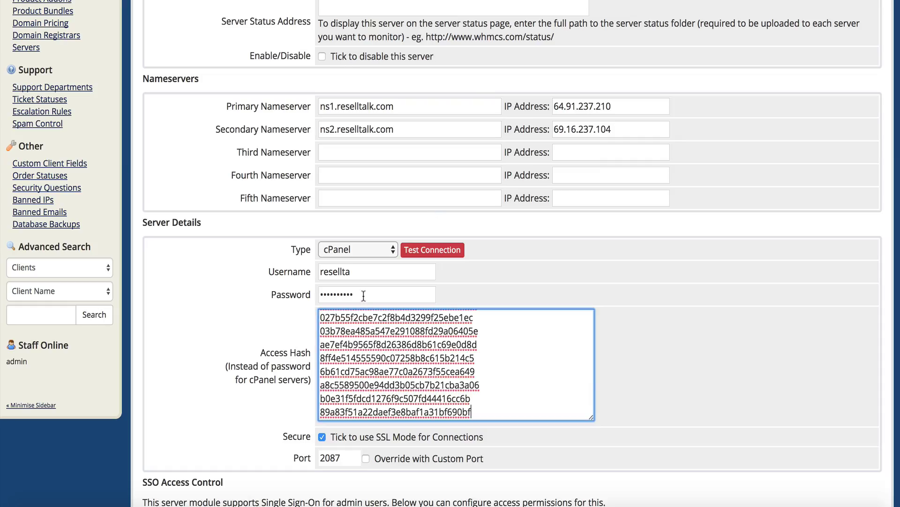
pyautogui.click(428, 254)
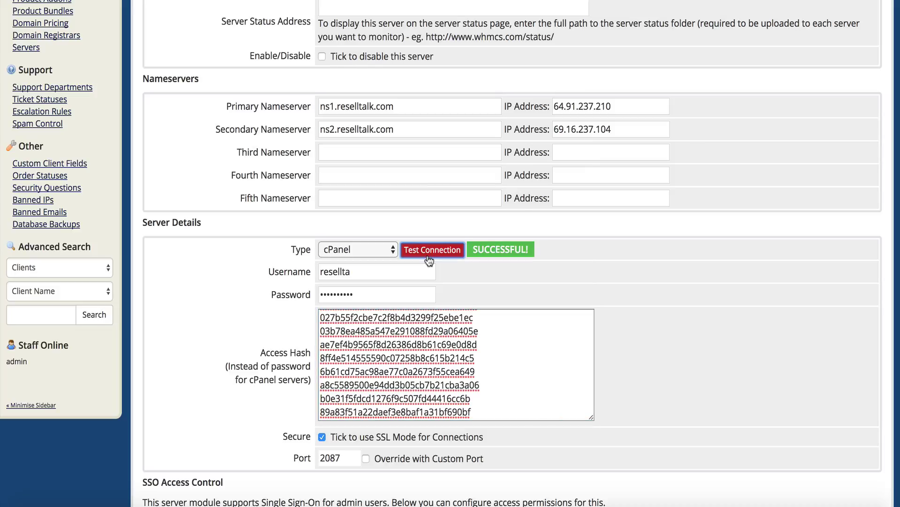
pyautogui.scroll(-4, 207, 285)
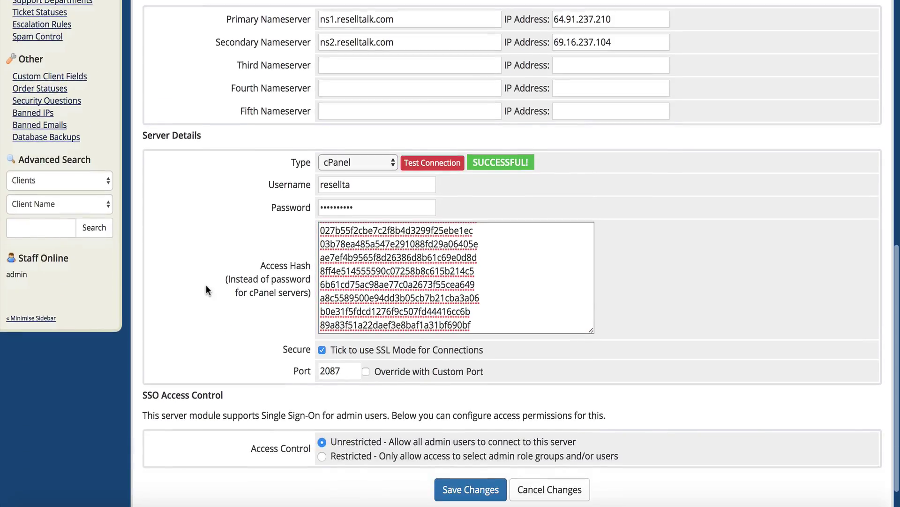
pyautogui.scroll(-1, 207, 285)
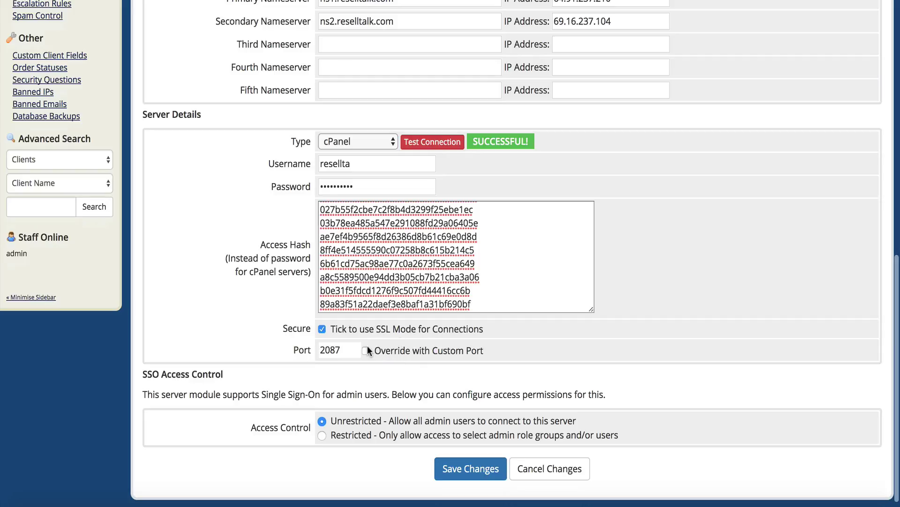
pyautogui.scroll(-1, 367, 350)
pyautogui.click(445, 462)
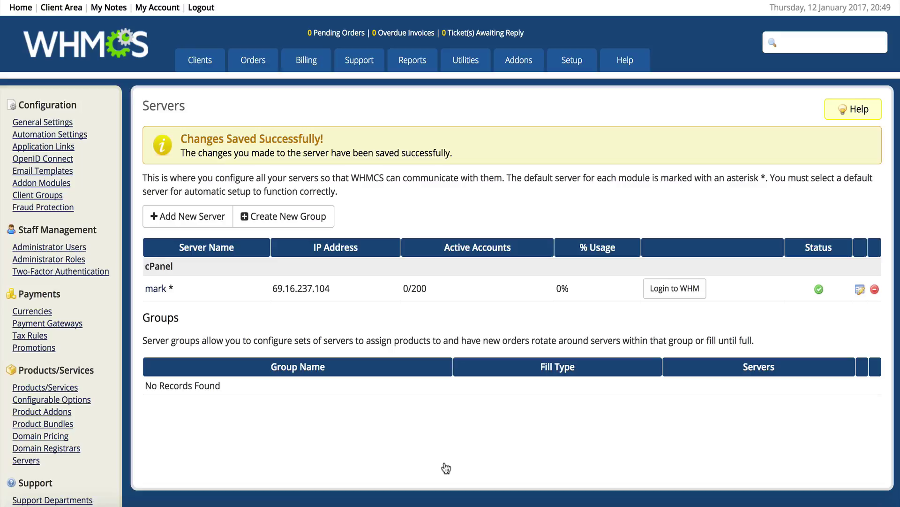
# Start a new server entry with Add New Server from the Servers list
pyautogui.click(206, 216)
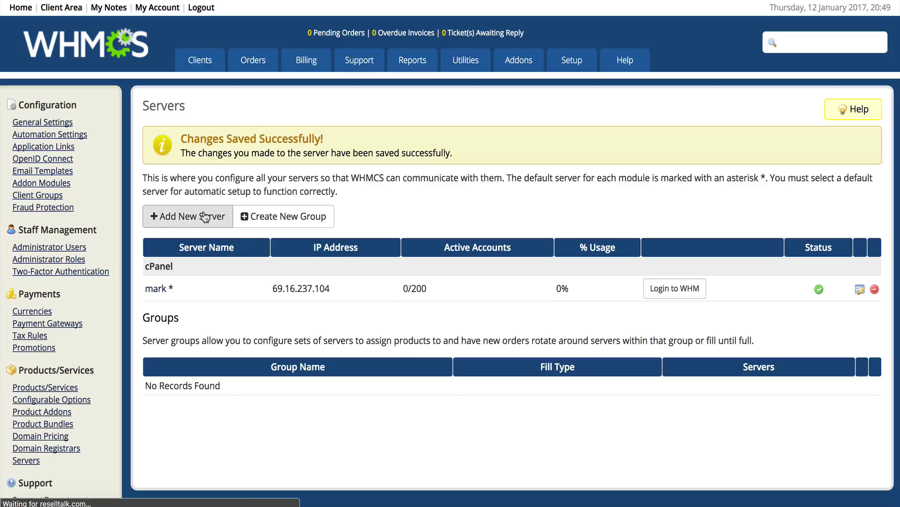